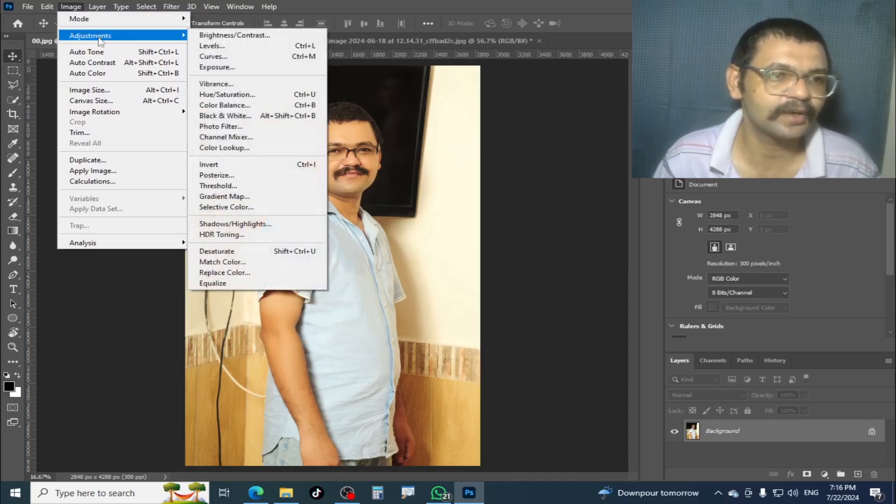
pyautogui.click(309, 36)
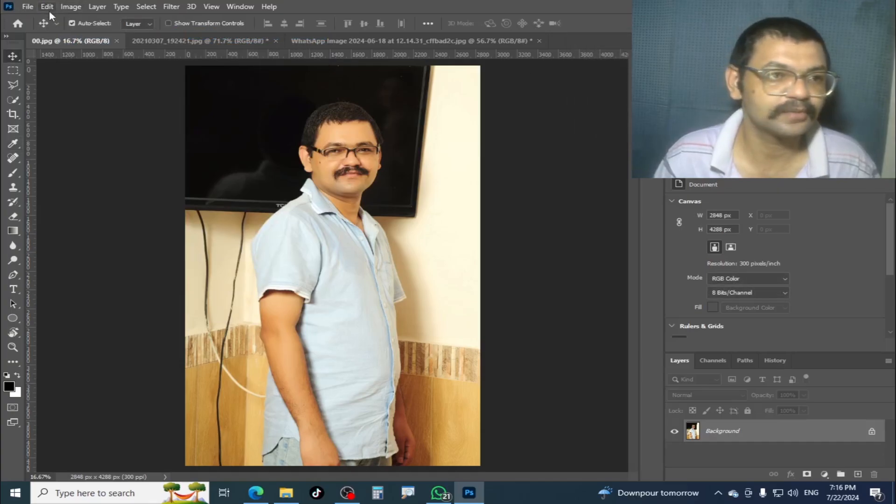
pyautogui.click(96, 7)
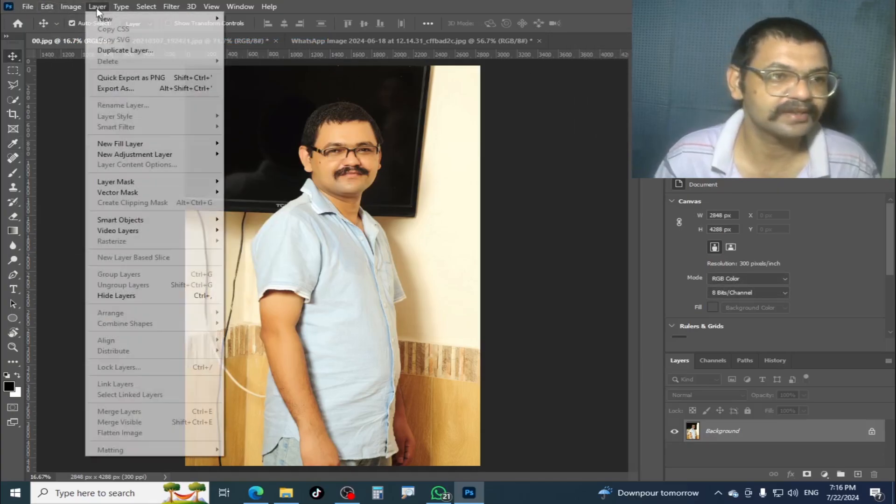
pyautogui.moveTo(65, 7)
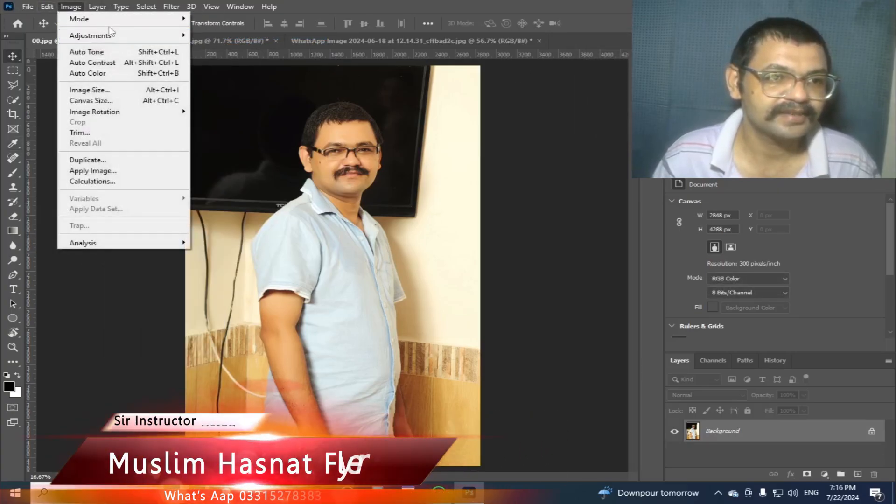
pyautogui.moveTo(126, 35)
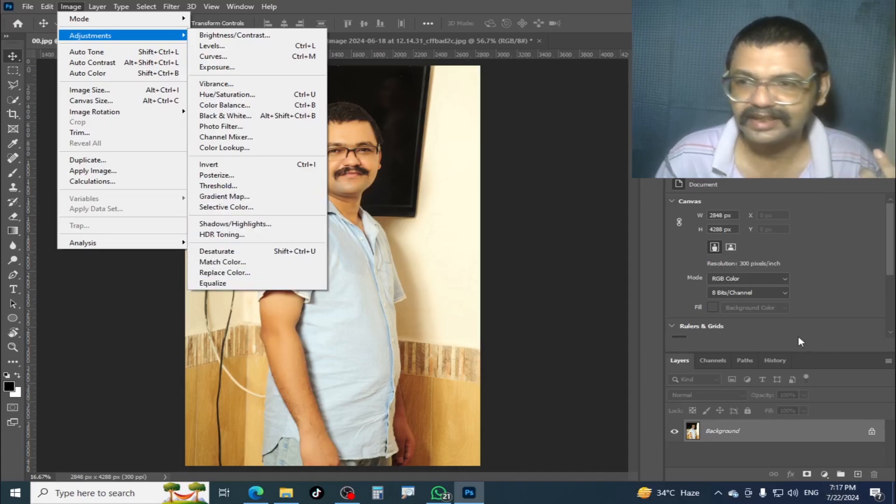
pyautogui.click(837, 358)
pyautogui.click(824, 474)
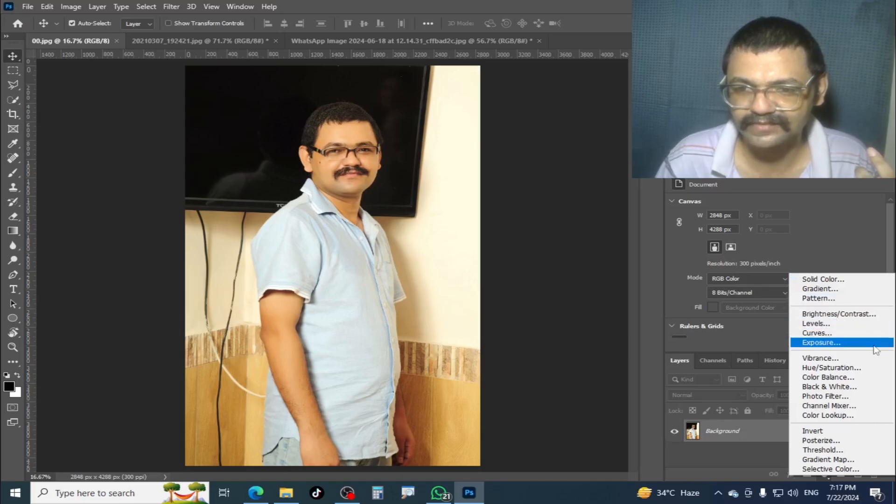
pyautogui.click(631, 285)
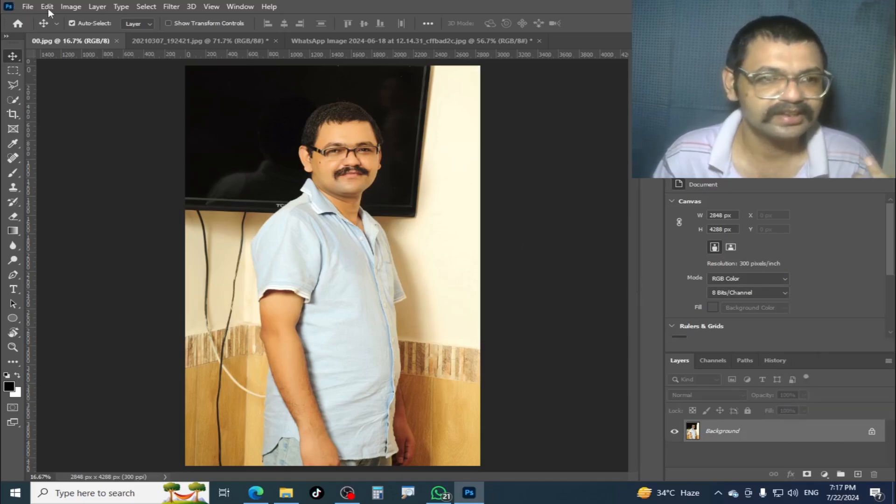
# - Examine the shadow, midtone and highlight areas of the RGB histogram of 00.jpg in Levels, leaving the image unadjusted
pyautogui.hotkey('ctrl', 'l')
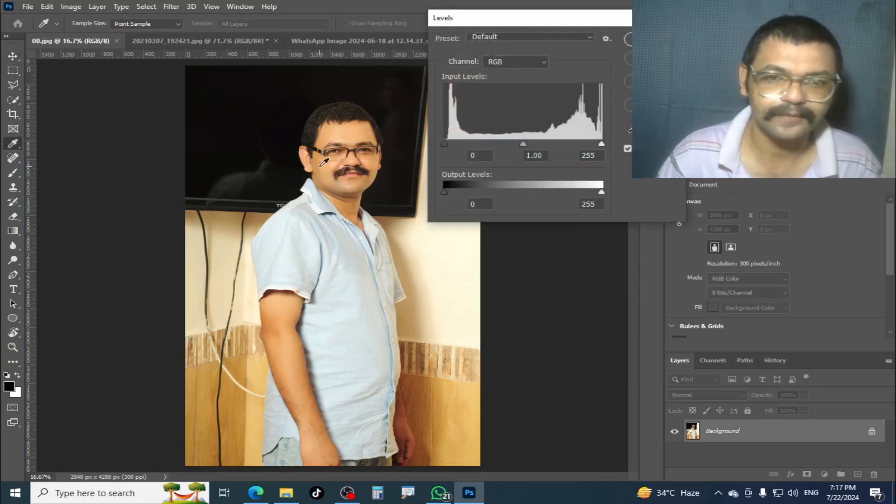
pyautogui.moveTo(514, 19); pyautogui.dragTo(336, 59)
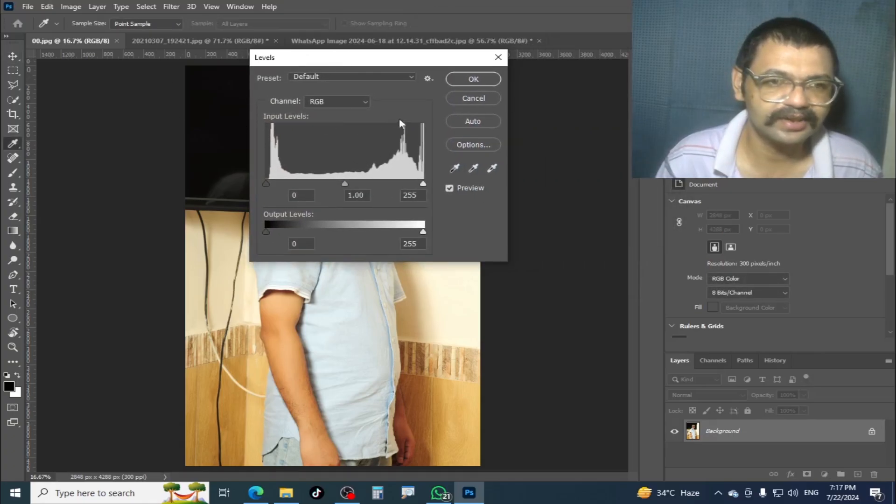
pyautogui.moveTo(265, 119)
pyautogui.mouseDown()
pyautogui.moveTo(383, 160)
pyautogui.moveTo(451, 210)
pyautogui.mouseUp()
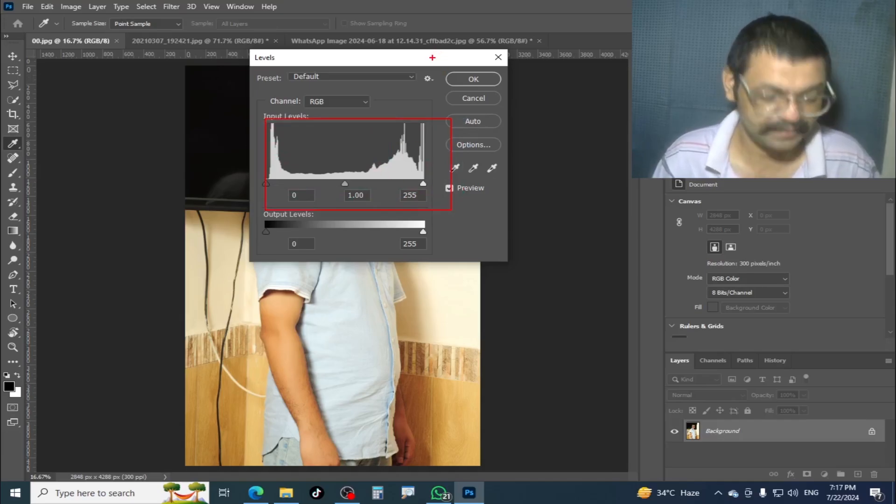
pyautogui.press('Escape')
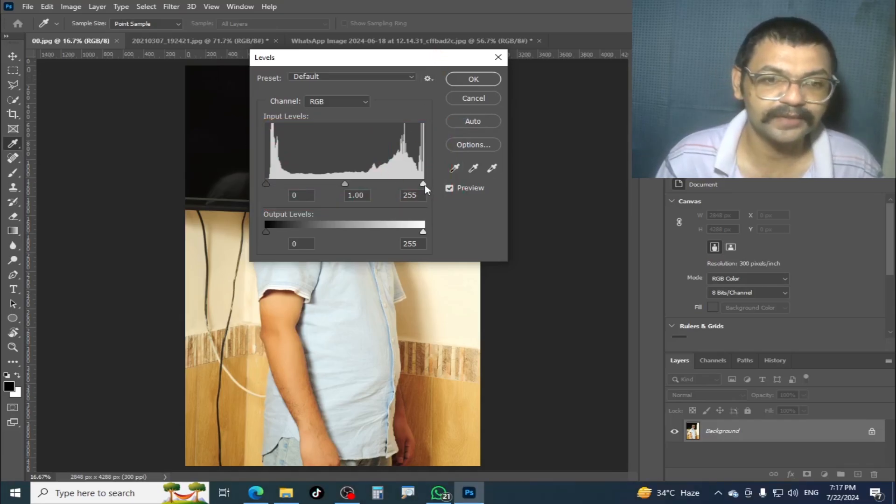
pyautogui.moveTo(425, 61); pyautogui.dragTo(563, 55)
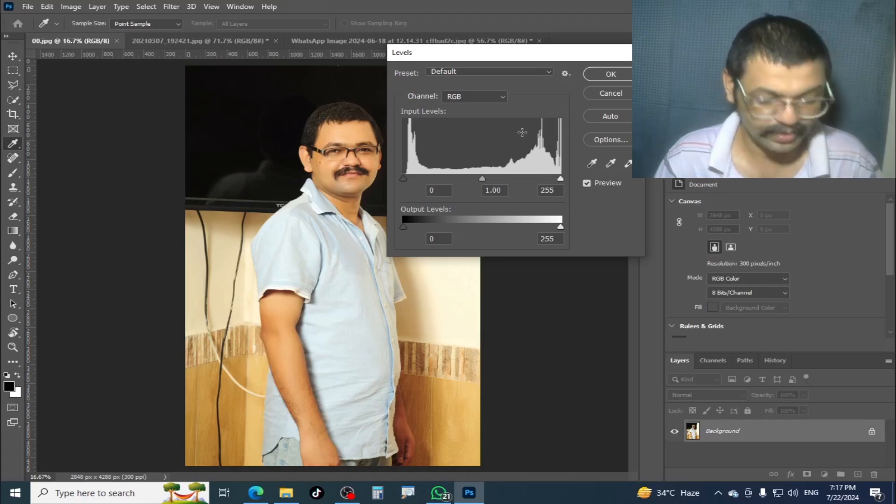
pyautogui.moveTo(528, 120); pyautogui.dragTo(590, 140)
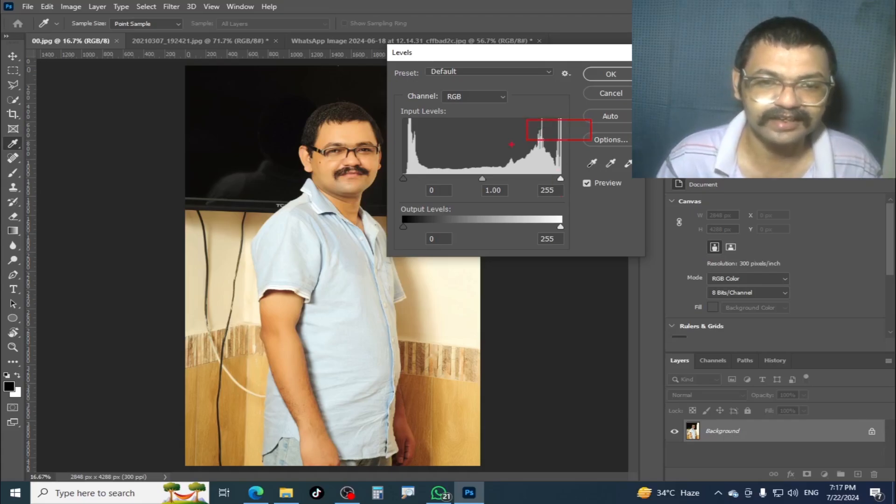
pyautogui.moveTo(474, 171); pyautogui.dragTo(506, 196)
pyautogui.press('Escape')
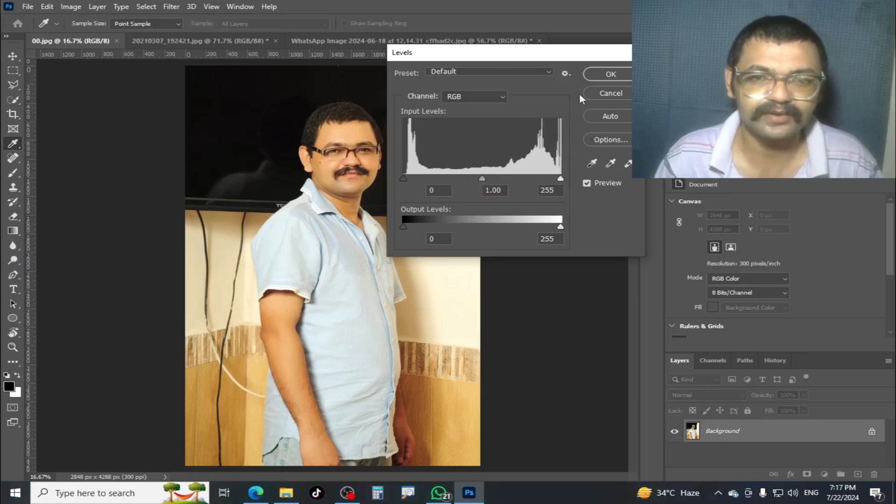
pyautogui.click(608, 93)
# - Examine the Levels histograms of 20210307_192421.jpg and the WhatsApp image, cancelling each without adjusting
pyautogui.click(220, 41)
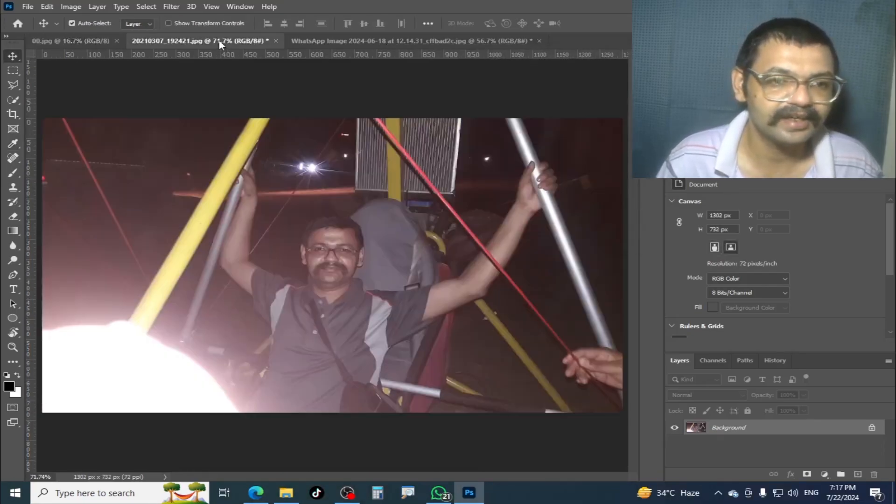
pyautogui.hotkey('ctrl', 'l')
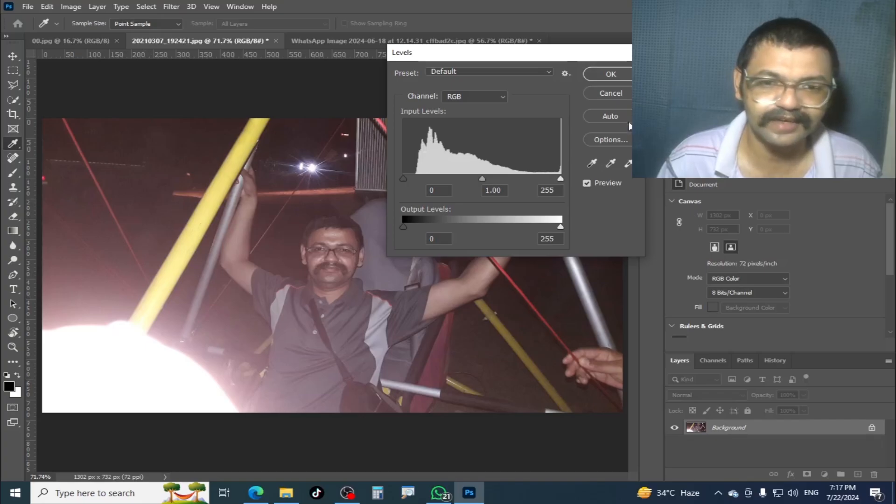
pyautogui.click(607, 93)
pyautogui.click(354, 42)
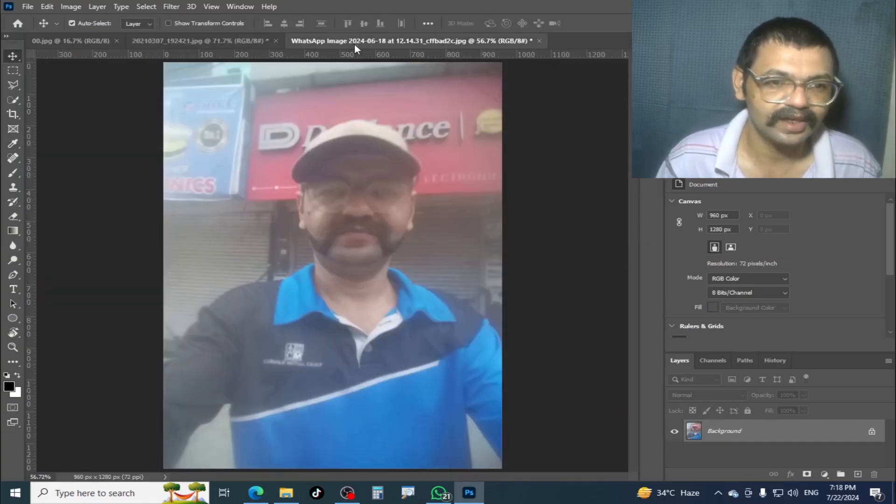
pyautogui.hotkey('ctrl', 'l')
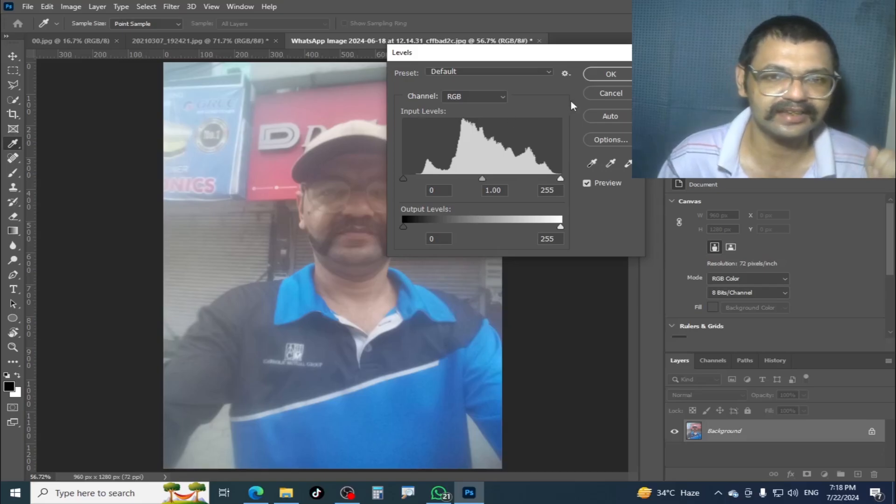
pyautogui.click(617, 96)
# - Try a black input level of 253 on 00.jpg with Levels and reset the adjustment
pyautogui.click(51, 40)
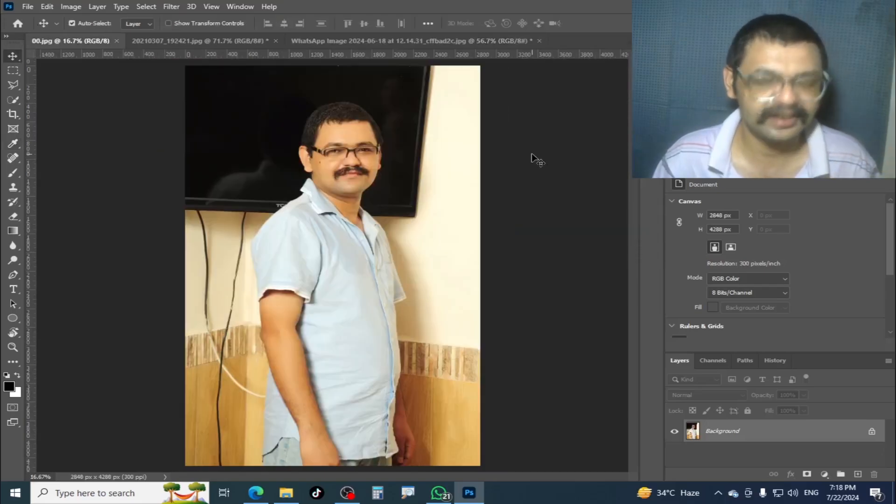
pyautogui.hotkey('ctrl', 'l')
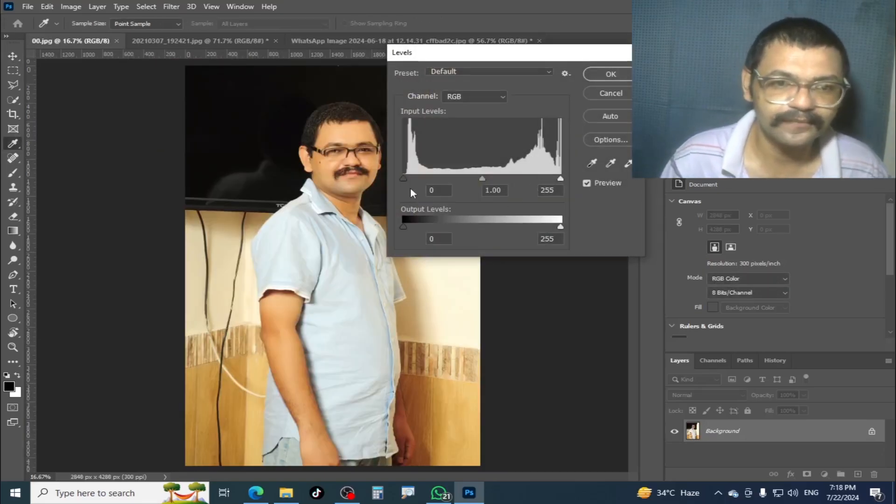
pyautogui.moveTo(403, 179); pyautogui.dragTo(565, 184)
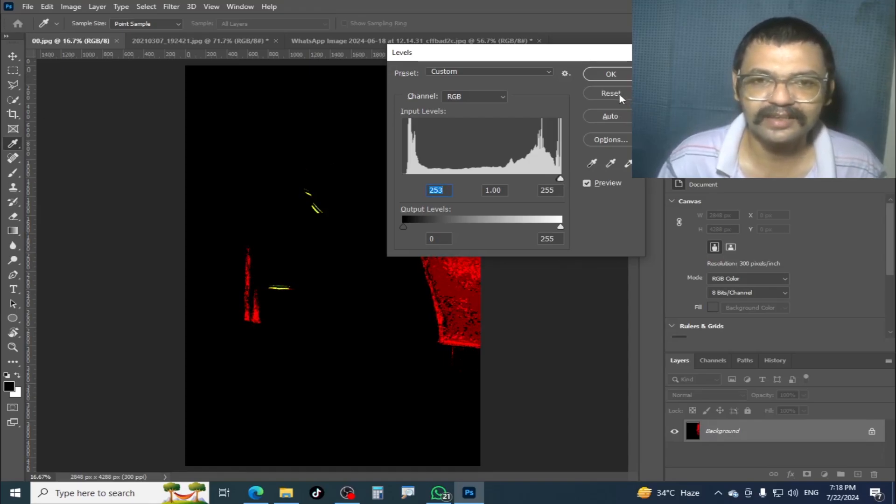
pyautogui.keyDown('alt'); pyautogui.click(620, 94); pyautogui.keyUp('alt')
# - Try a white input level of 2 on 00.jpg and reset the Levels adjustment
pyautogui.moveTo(562, 180); pyautogui.dragTo(394, 187)
pyautogui.moveTo(465, 59); pyautogui.dragTo(541, 77)
pyautogui.hotkey('shift', 'Tab')
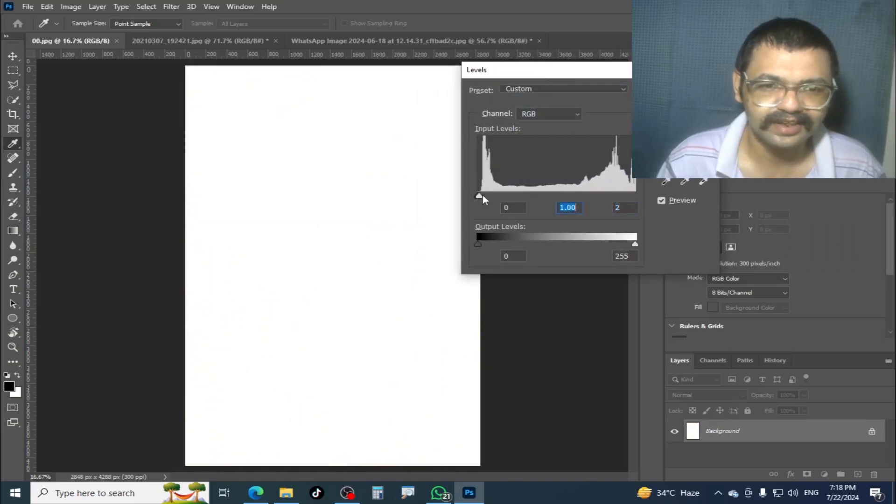
pyautogui.keyDown('alt'); pyautogui.click(682, 111); pyautogui.keyUp('alt')
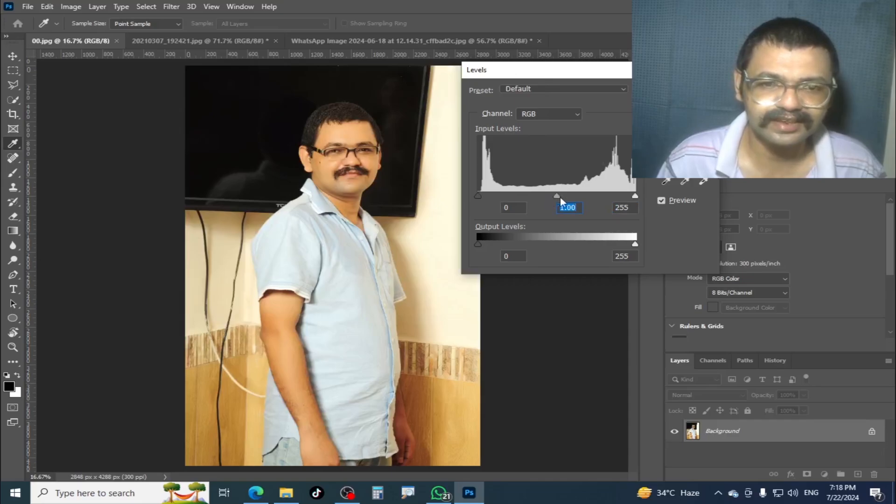
# - Apply a midtone input level of 0.01 to 00.jpg with Levels and check its new histogram
pyautogui.moveTo(556, 195)
pyautogui.mouseDown()
pyautogui.moveTo(576, 195)
pyautogui.moveTo(543, 196)
pyautogui.moveTo(578, 198)
pyautogui.moveTo(545, 201)
pyautogui.mouseUp()
pyautogui.press('Return')
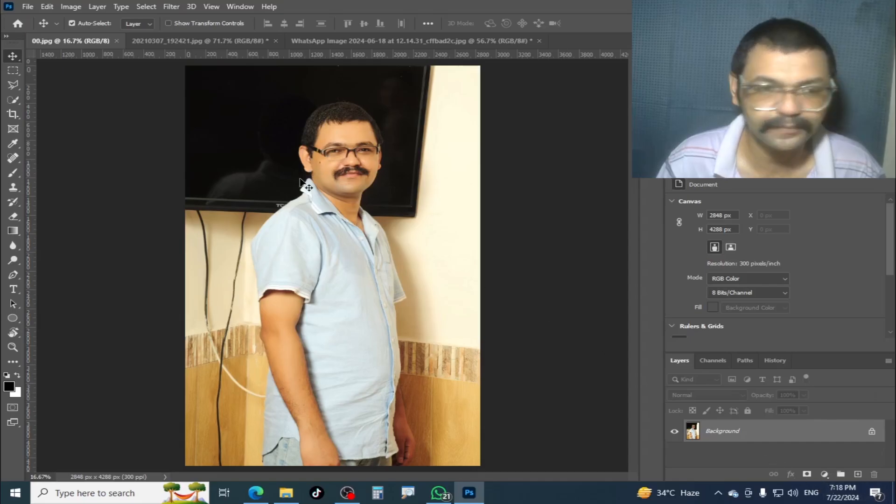
pyautogui.hotkey('ctrl', 'l')
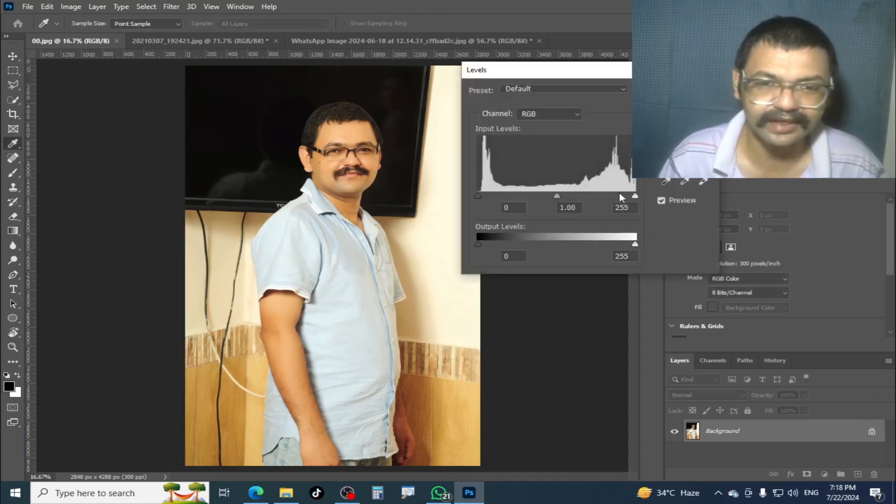
pyautogui.moveTo(558, 197); pyautogui.dragTo(637, 203)
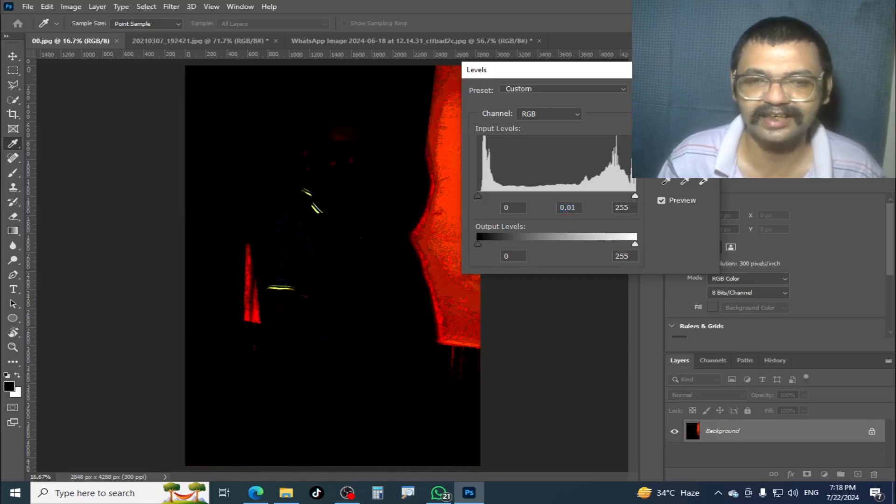
pyautogui.press('Return')
pyautogui.hotkey('ctrl', 'l')
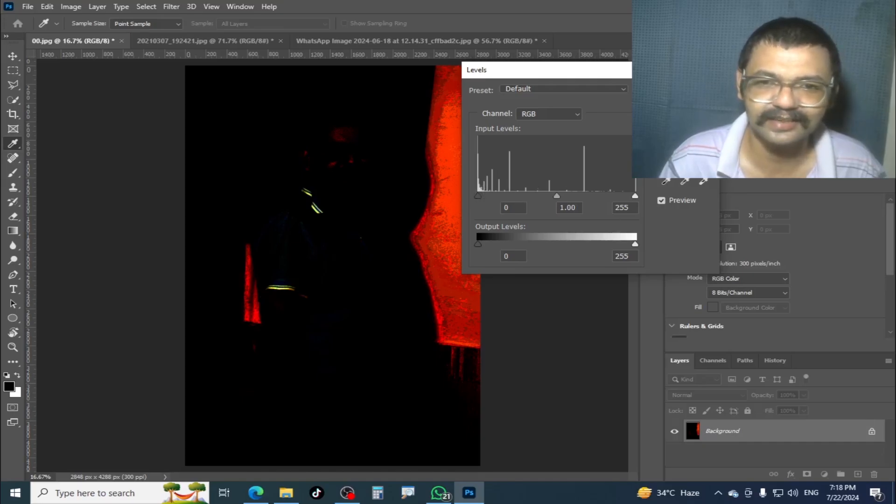
pyautogui.press('Escape')
# - Apply Levels to 20210307_192421.jpg with a black input level of 0 and a white input level of 33
pyautogui.click(209, 40)
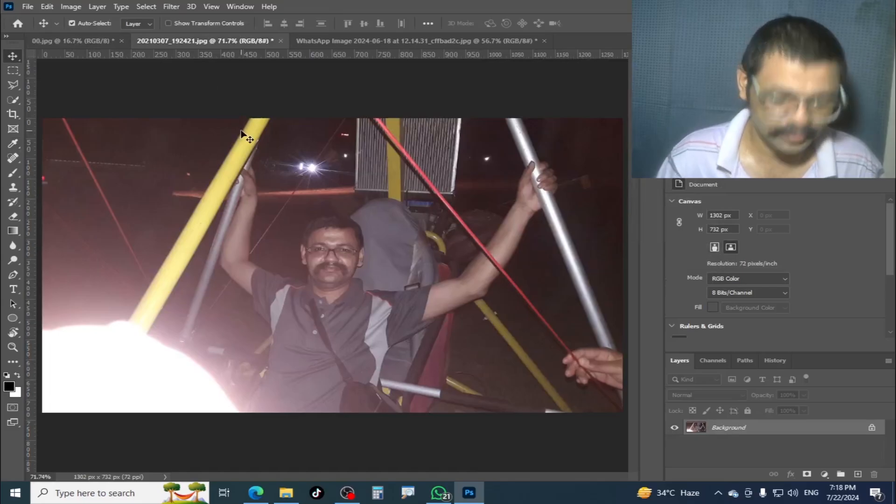
pyautogui.hotkey('ctrl', 'l')
pyautogui.moveTo(478, 196)
pyautogui.mouseDown()
pyautogui.moveTo(608, 195)
pyautogui.moveTo(462, 199)
pyautogui.mouseUp()
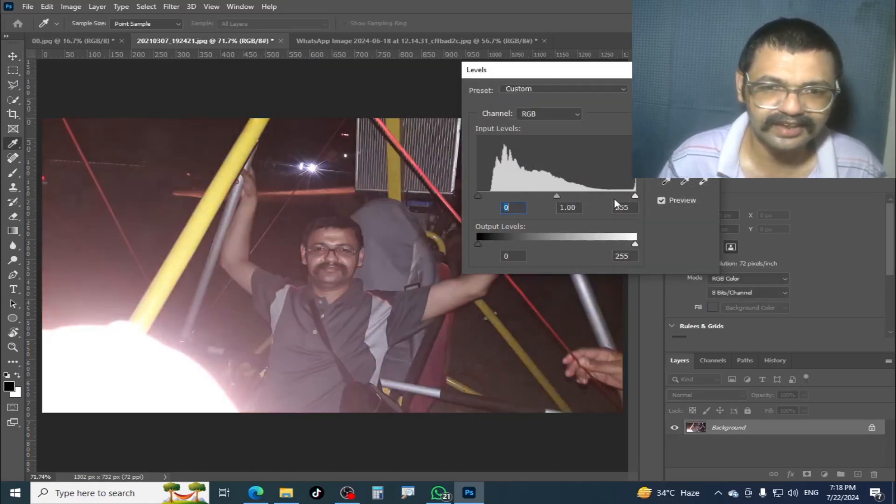
pyautogui.moveTo(637, 192); pyautogui.dragTo(498, 198)
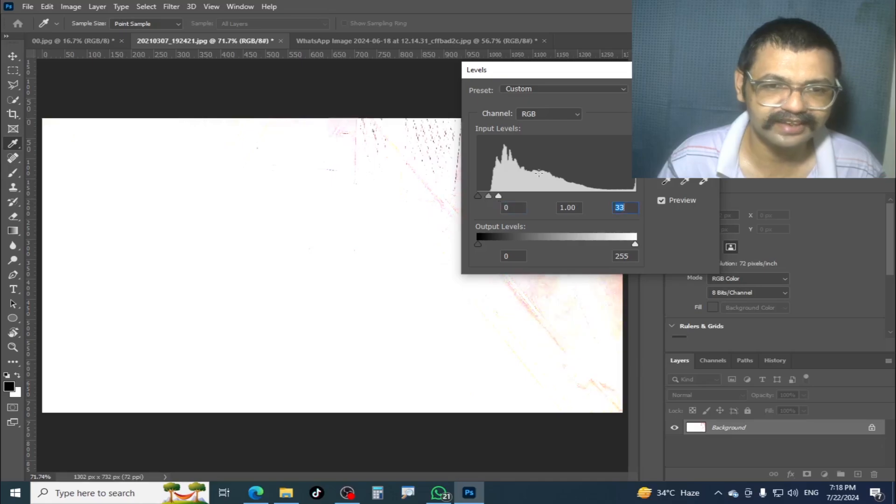
pyautogui.press('Return')
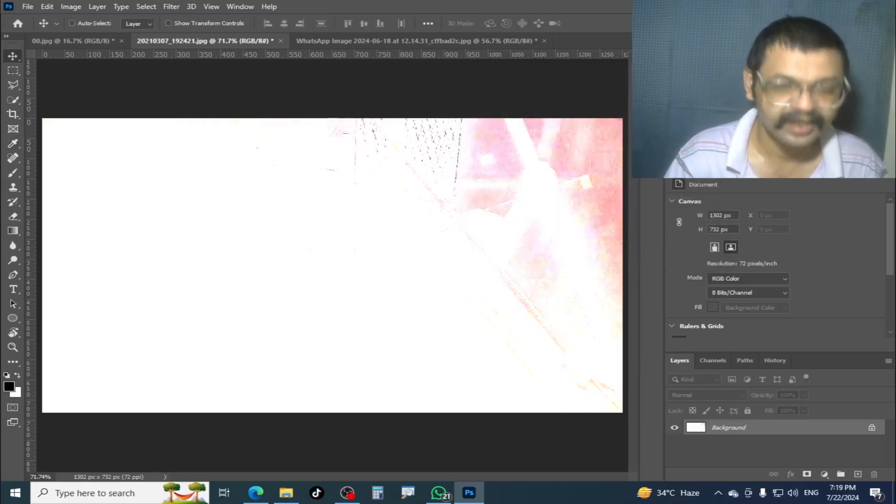
# - Examine the highlight end of the histogram of the brightened 20210307_192421.jpg in Levels and cancel without adjusting
pyautogui.hotkey('ctrl', 'l')
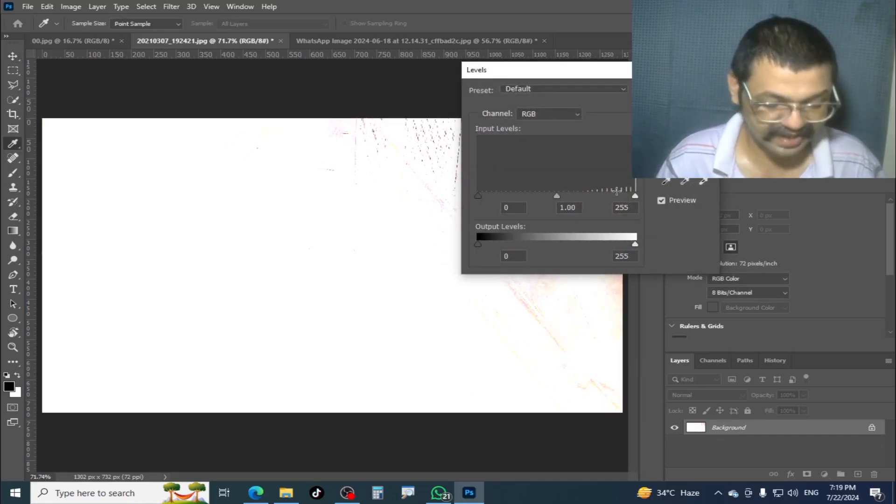
pyautogui.moveTo(627, 139); pyautogui.dragTo(627, 180)
pyautogui.moveTo(617, 165); pyautogui.dragTo(572, 141)
pyautogui.moveTo(632, 162); pyautogui.dragTo(571, 124)
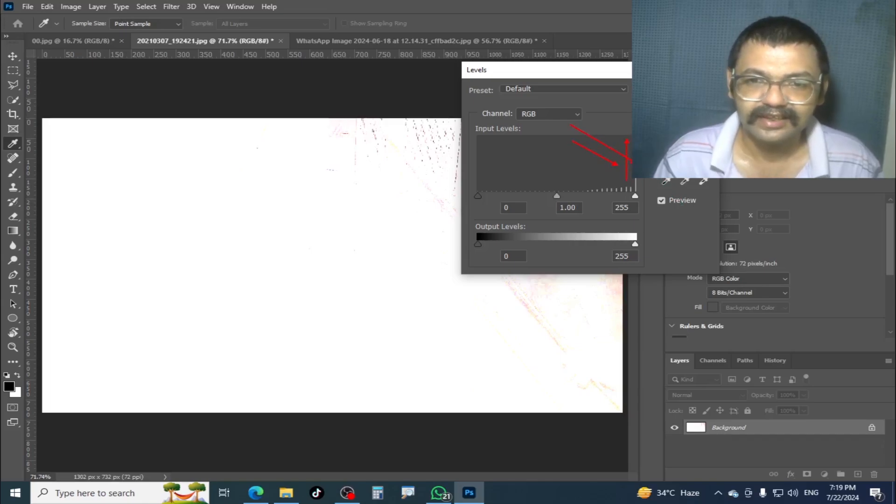
pyautogui.press('Escape')
pyautogui.press('alt')
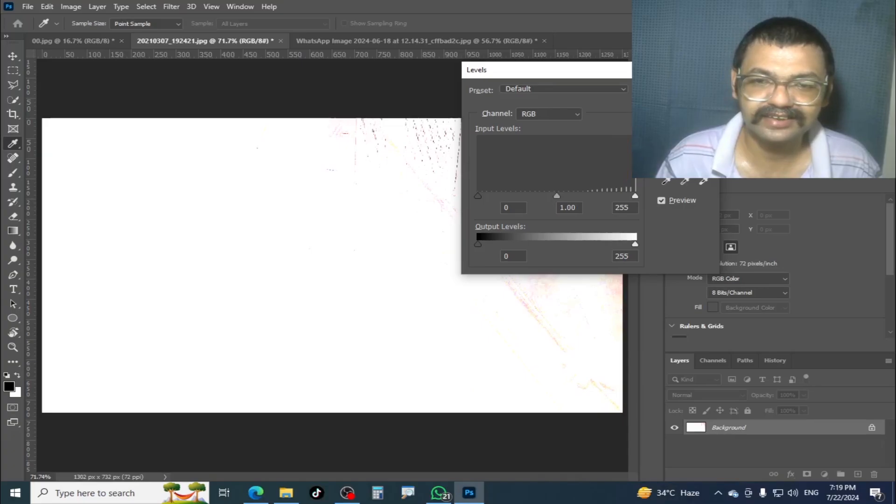
pyautogui.press('Escape')
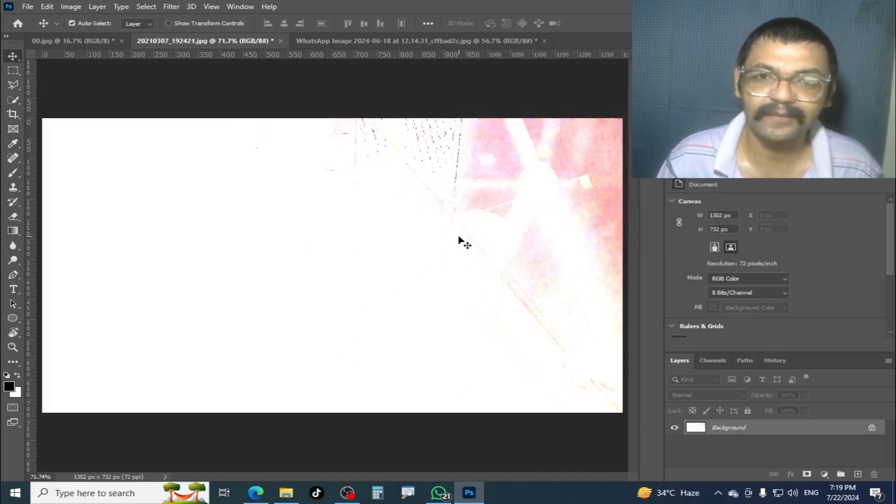
pyautogui.press('ctrl')
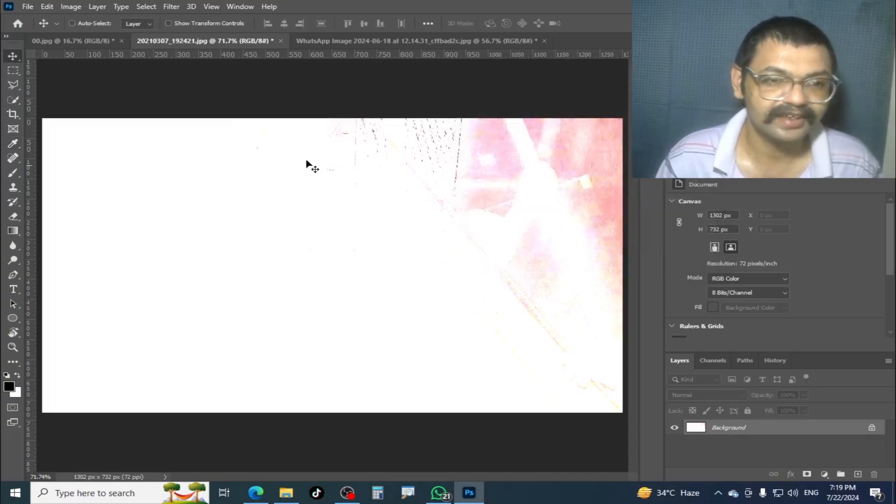
# - Undo the last Levels adjustment on 20210307_192421.jpg and switch to 00.jpg
pyautogui.hotkey('ctrl', 'z')
pyautogui.click(109, 42)
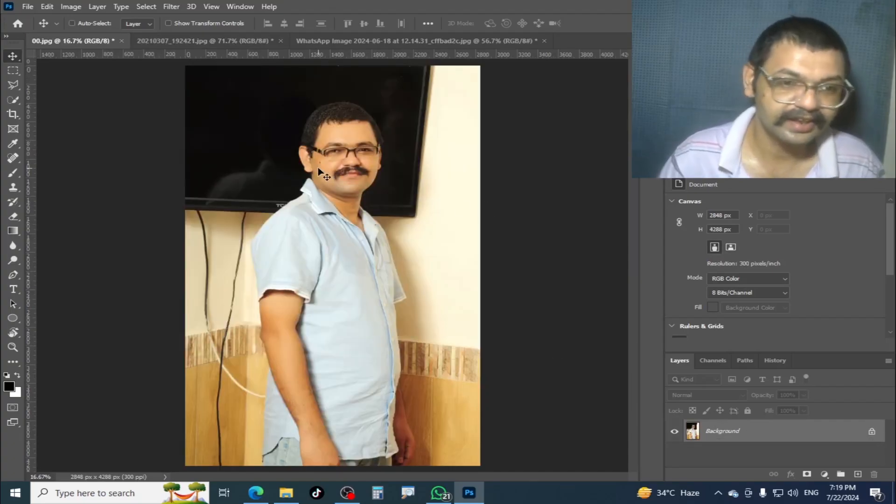
# - Try a brightness of 101 on 00.jpg with Brightness/Contrast and reset the values
pyautogui.click(73, 6)
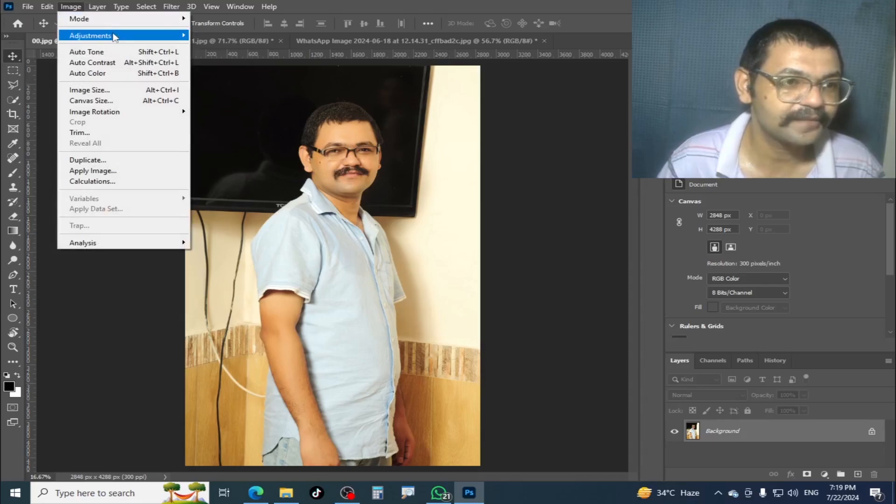
pyautogui.moveTo(117, 36)
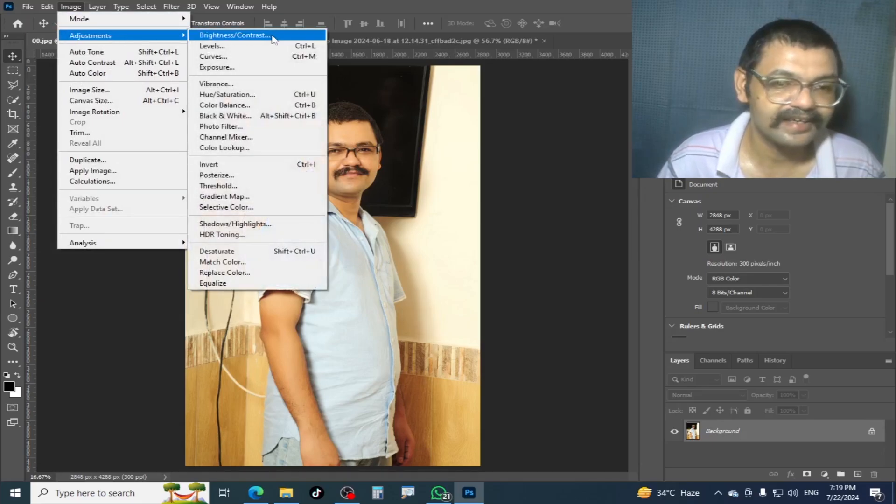
pyautogui.click(273, 38)
pyautogui.moveTo(671, 48); pyautogui.dragTo(557, 160)
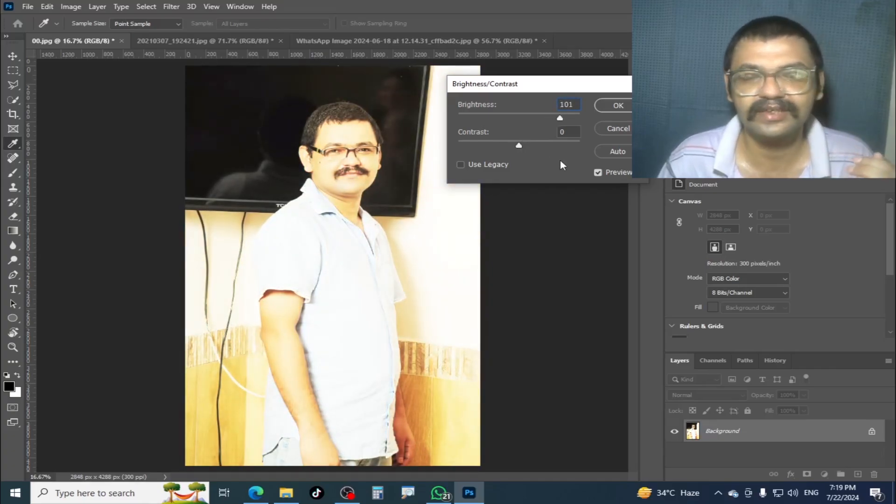
pyautogui.moveTo(561, 160); pyautogui.dragTo(498, 163)
pyautogui.keyDown('alt'); pyautogui.click(624, 132); pyautogui.keyUp('alt')
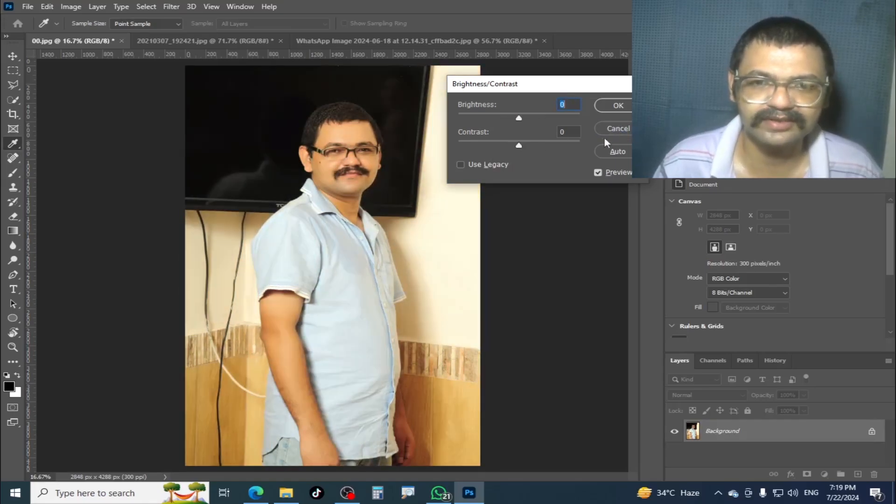
# - Try a brightness of -18 and a contrast of 16 on 00.jpg
pyautogui.moveTo(552, 91); pyautogui.dragTo(530, 92)
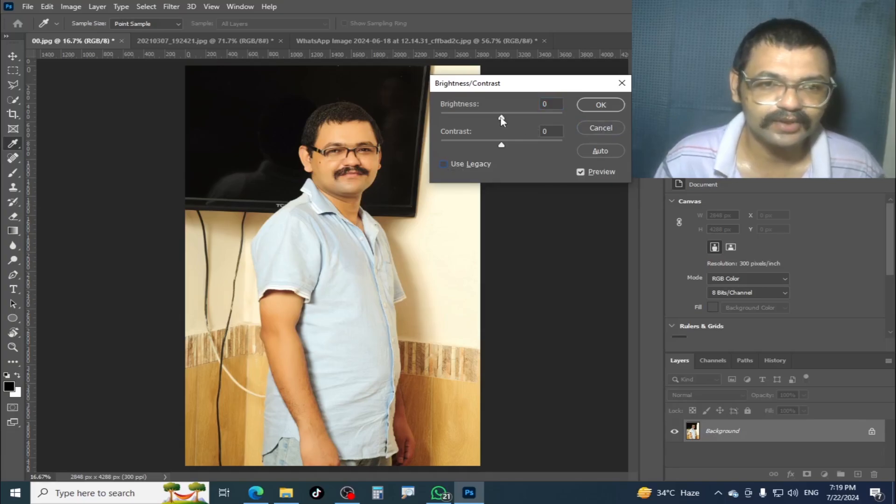
pyautogui.moveTo(502, 119); pyautogui.dragTo(495, 120)
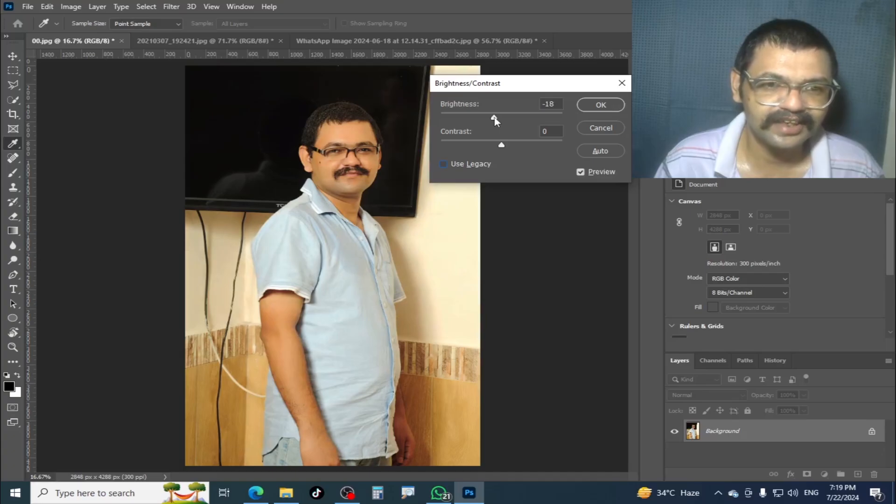
pyautogui.moveTo(501, 145); pyautogui.dragTo(518, 158)
pyautogui.press('Tab')
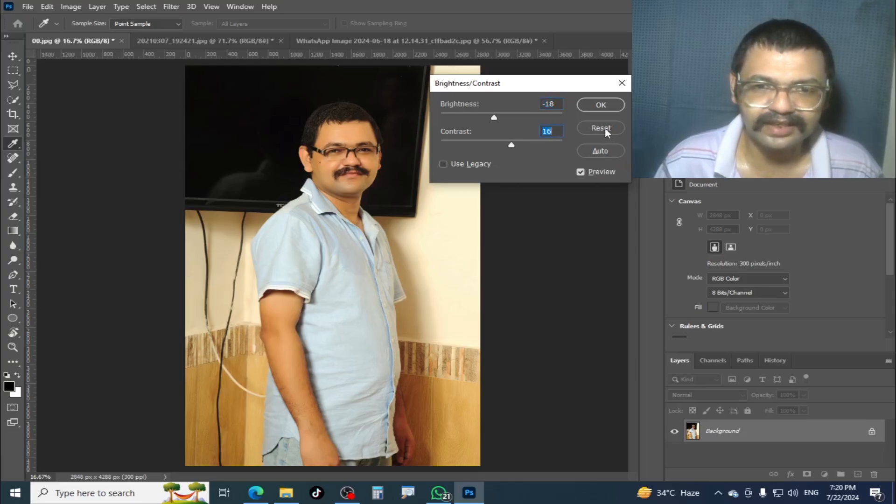
# - Reset the values, try the automatic Brightness/Contrast correction on 00.jpg and cancel the adjustment
pyautogui.keyDown('alt'); pyautogui.click(602, 128); pyautogui.keyUp('alt')
pyautogui.click(604, 153)
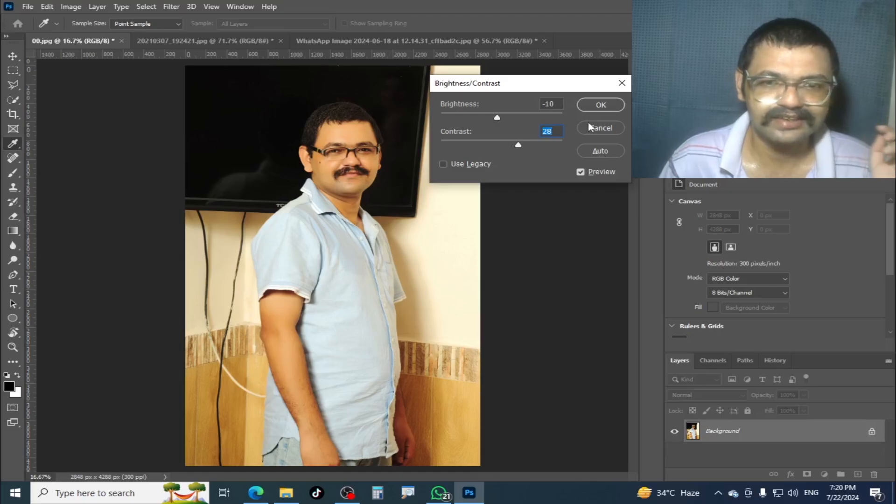
pyautogui.click(600, 128)
# - Switch to 20210307_192421.jpg, check its histogram in Levels and cancel without adjusting
pyautogui.click(236, 41)
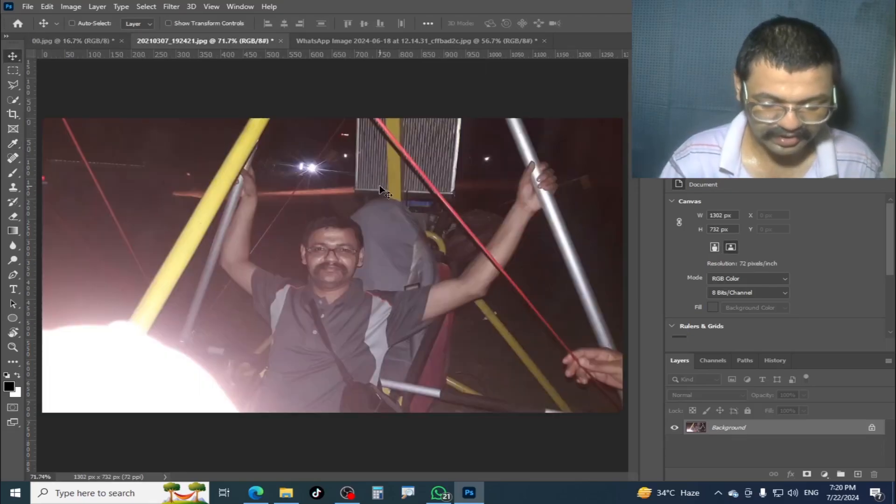
pyautogui.hotkey('ctrl', 'l')
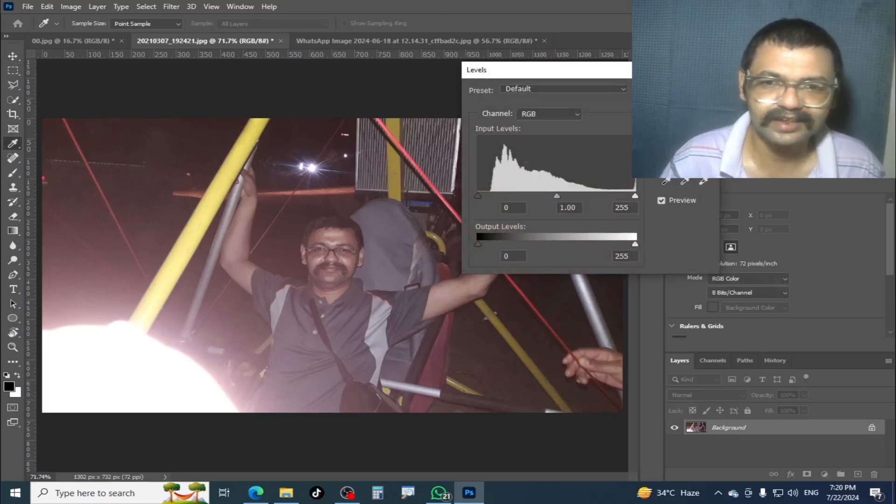
pyautogui.press('Escape')
# - Try different exposure, offset and gamma correction values on 20210307_192421.jpg with the Exposure adjustment and discard them
pyautogui.click(65, 7)
pyautogui.moveTo(124, 40)
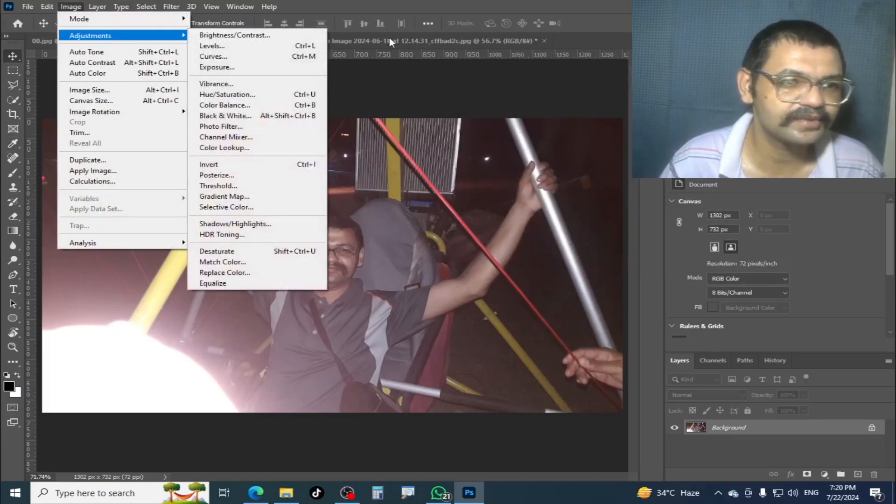
pyautogui.click(301, 68)
pyautogui.moveTo(413, 116); pyautogui.dragTo(371, 67)
pyautogui.moveTo(367, 120); pyautogui.dragTo(341, 145)
pyautogui.moveTo(373, 171)
pyautogui.mouseDown()
pyautogui.moveTo(357, 171)
pyautogui.moveTo(384, 175)
pyautogui.moveTo(361, 170)
pyautogui.moveTo(375, 168)
pyautogui.mouseUp()
pyautogui.keyDown('alt'); pyautogui.click(496, 104); pyautogui.keyUp('alt')
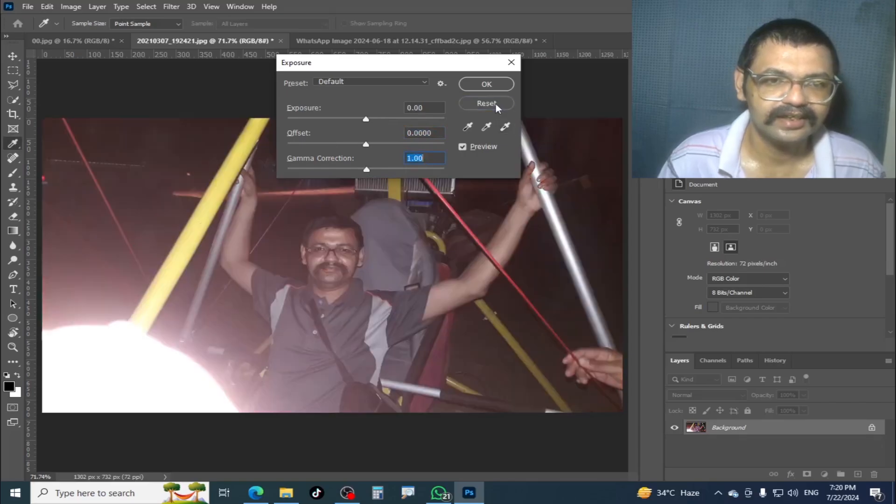
pyautogui.moveTo(367, 122); pyautogui.dragTo(374, 121)
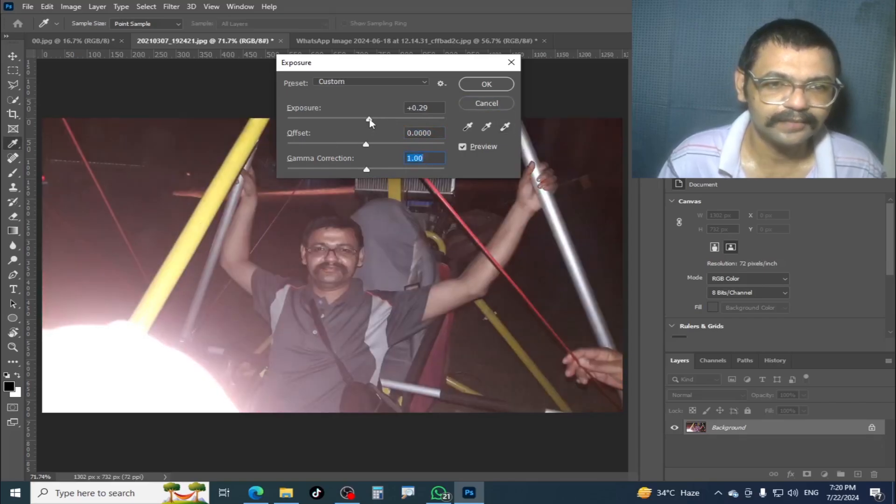
pyautogui.click(513, 103)
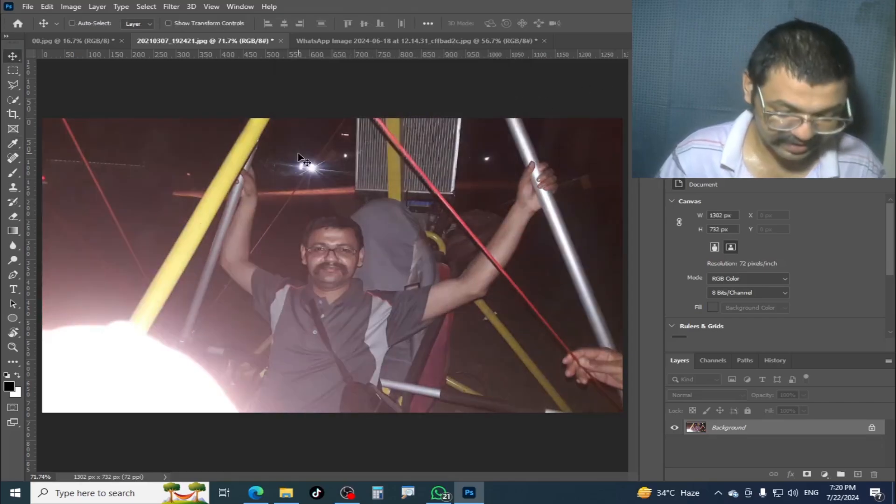
pyautogui.hotkey('ctrl', 'b')
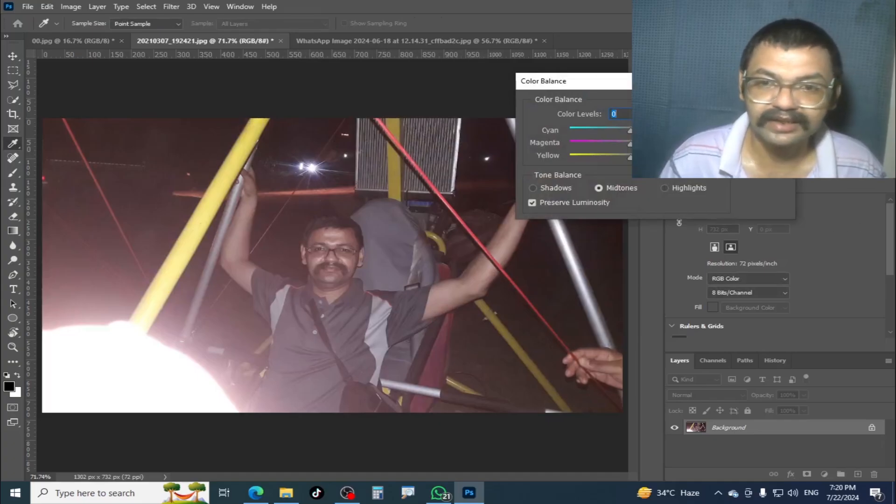
pyautogui.press('Escape')
pyautogui.click(97, 6)
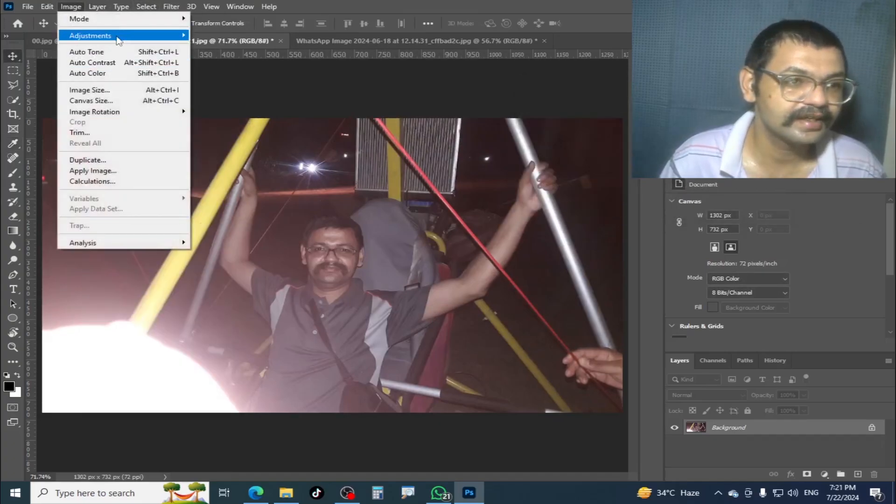
pyautogui.moveTo(114, 35)
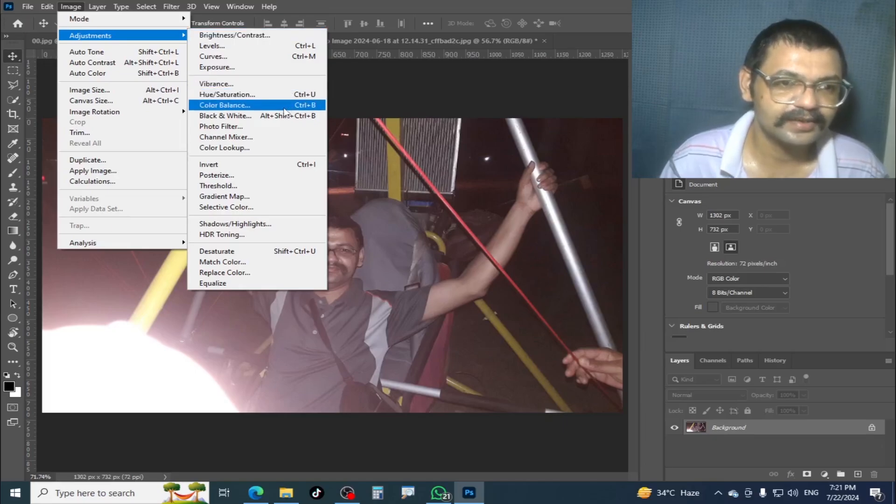
pyautogui.click(459, 140)
# - Apply Levels to 20210307_192421.jpg with a midtone input level of 1.16 and a white input level of 194
pyautogui.hotkey('ctrl', 'l')
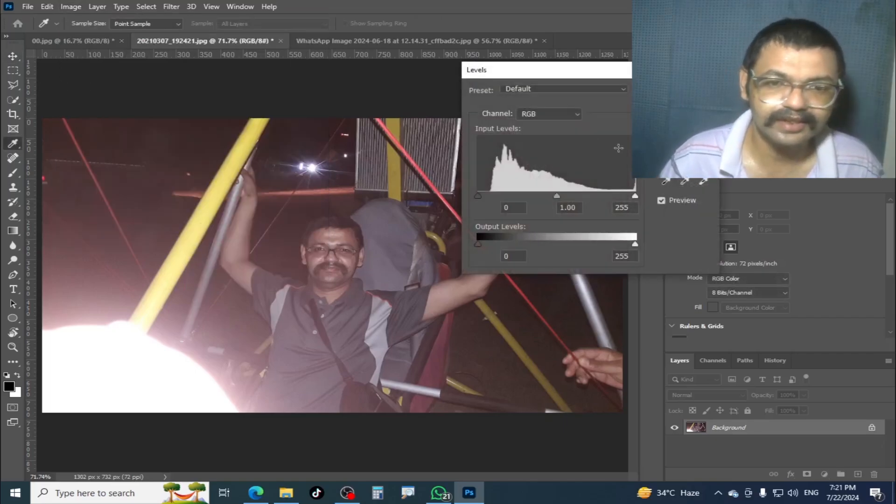
pyautogui.moveTo(560, 194); pyautogui.dragTo(557, 196)
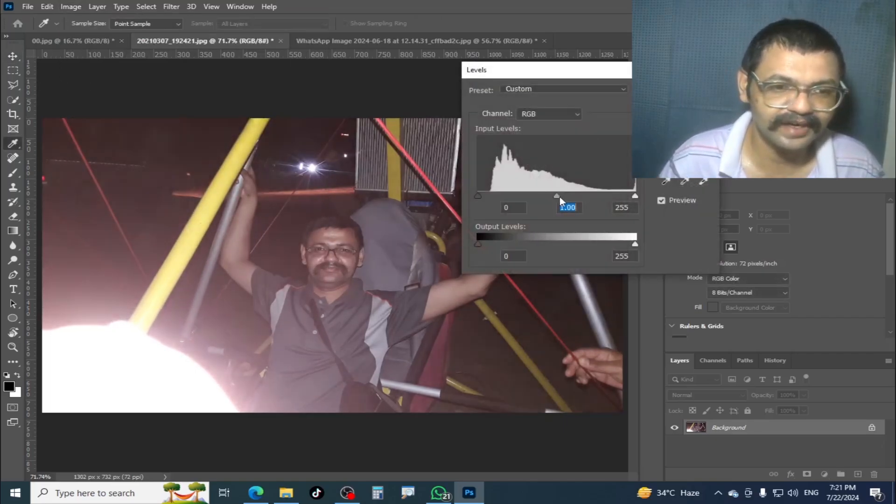
pyautogui.moveTo(638, 195); pyautogui.dragTo(601, 198)
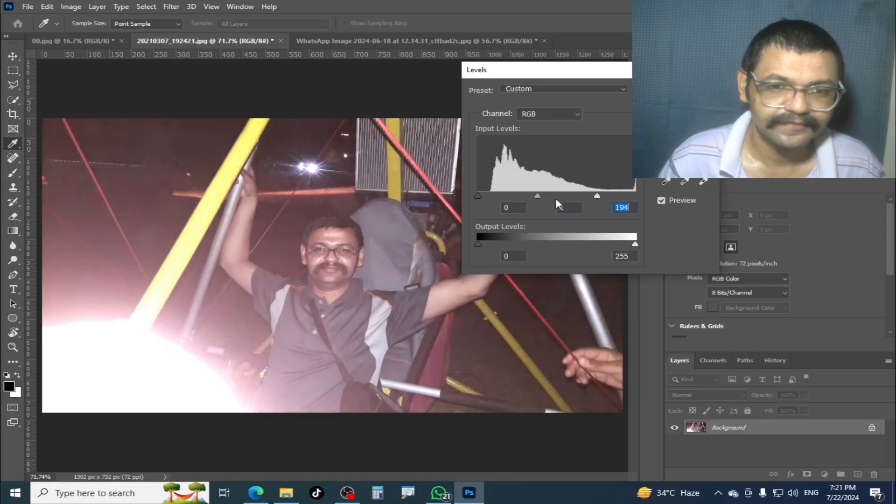
pyautogui.moveTo(537, 199); pyautogui.dragTo(532, 197)
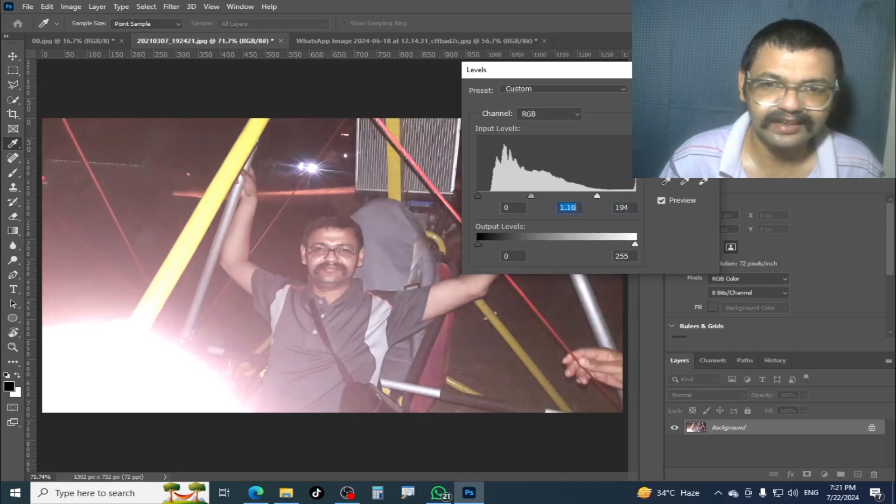
pyautogui.press('Return')
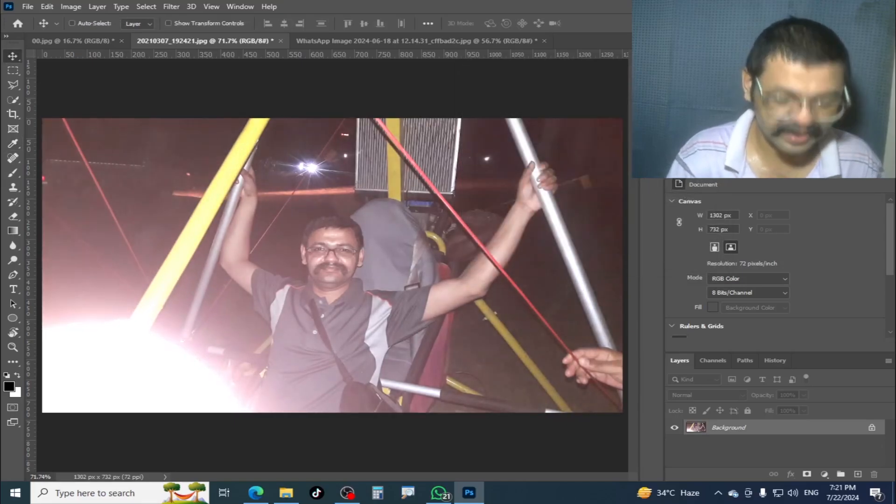
# - Apply Color Balance midtone levels of +41, -41 and +4 to 20210307_192421.jpg, and undo it together with the last Levels adjustment
pyautogui.hotkey('ctrl', 'b')
pyautogui.moveTo(642, 81); pyautogui.dragTo(516, 47)
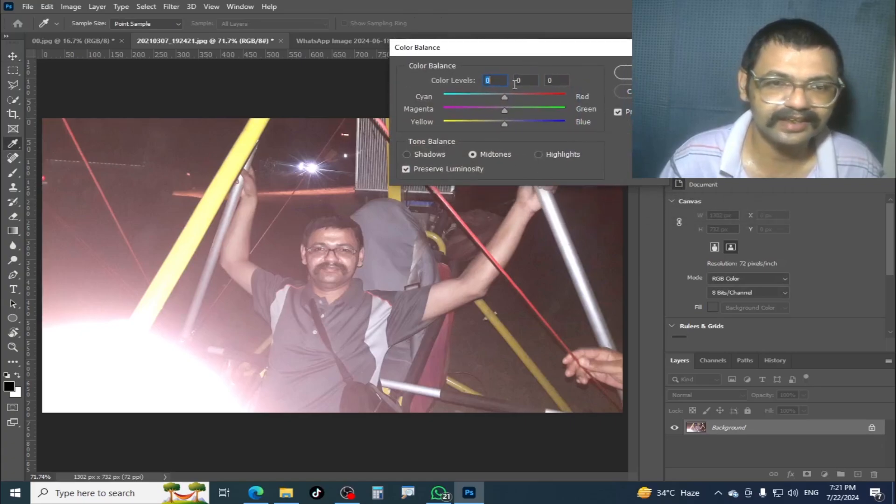
pyautogui.moveTo(501, 125); pyautogui.dragTo(481, 108)
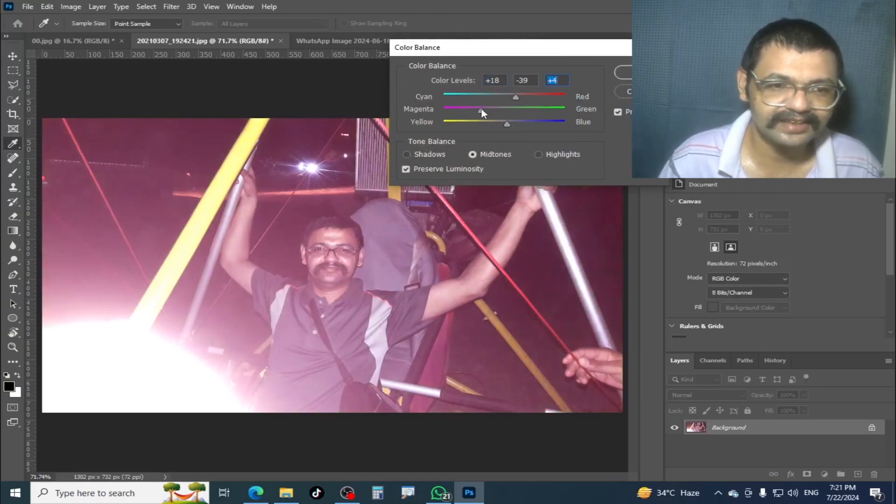
pyautogui.click(529, 98)
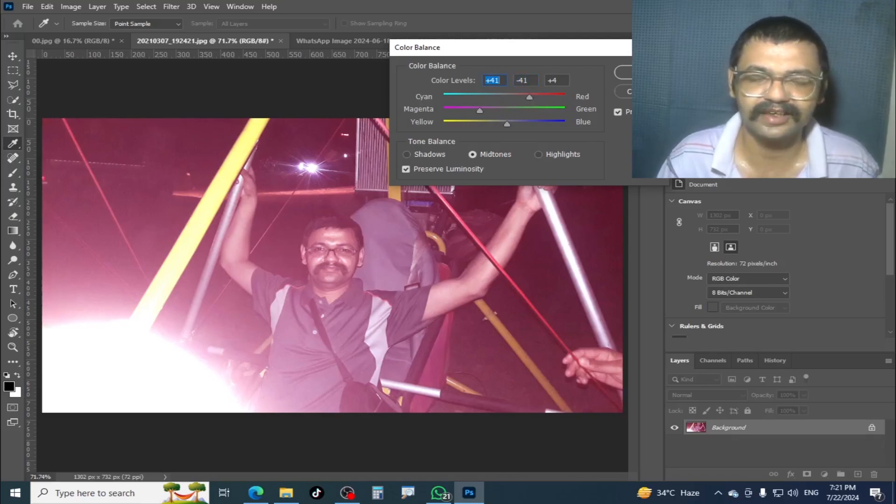
pyautogui.press('Return')
pyautogui.press('v')
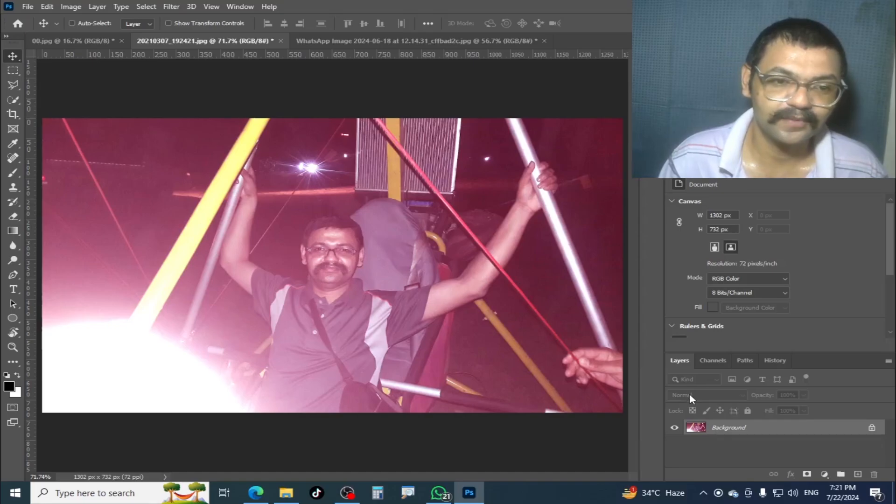
pyautogui.hotkey('ctrl', 'z')
pyautogui.hotkey('ctrl', 'z')
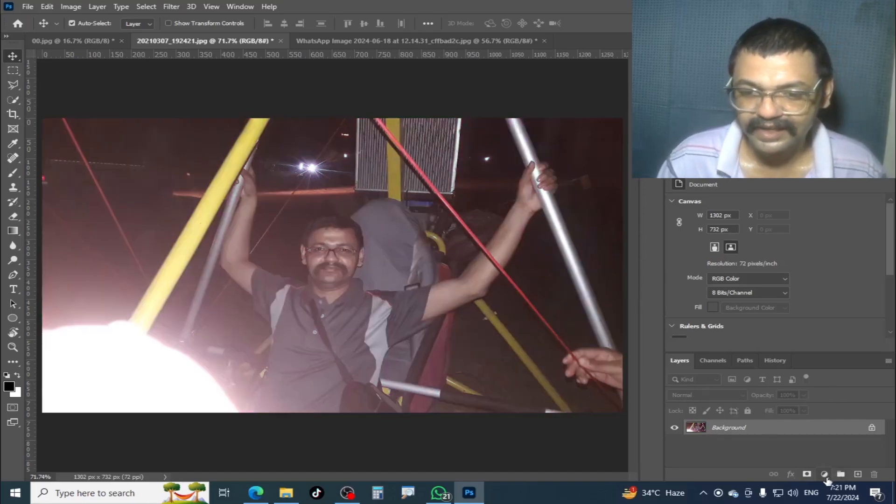
# - Add a Levels adjustment layer above the Background with a midtone input level of 1.43 and a white input level of 166
pyautogui.click(825, 475)
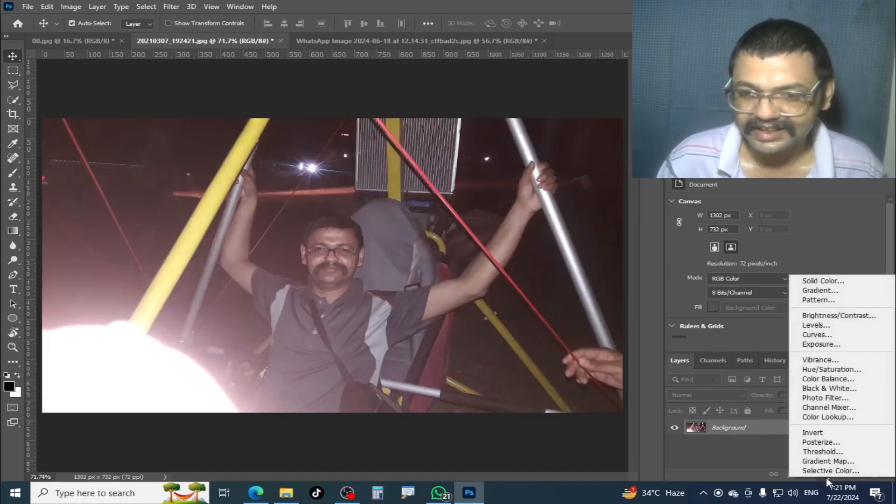
pyautogui.click(871, 325)
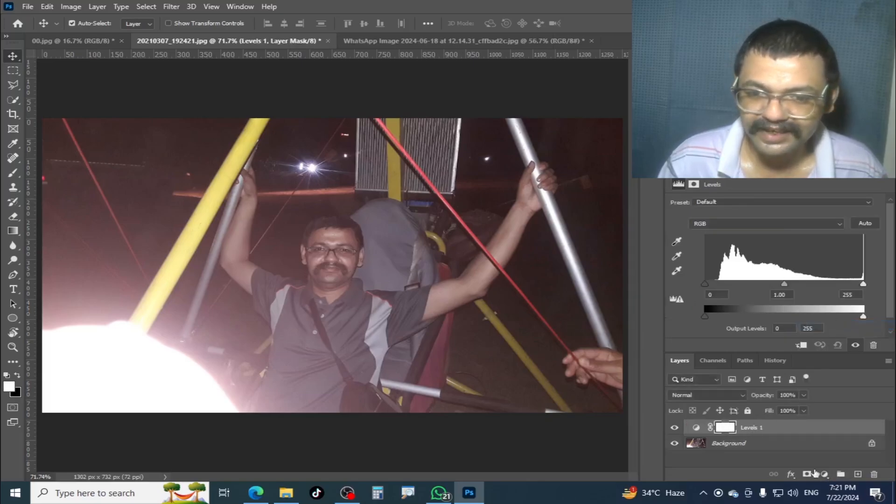
pyautogui.moveTo(746, 427); pyautogui.dragTo(819, 371)
pyautogui.press('Escape')
pyautogui.moveTo(784, 284); pyautogui.dragTo(757, 285)
pyautogui.moveTo(863, 283); pyautogui.dragTo(808, 284)
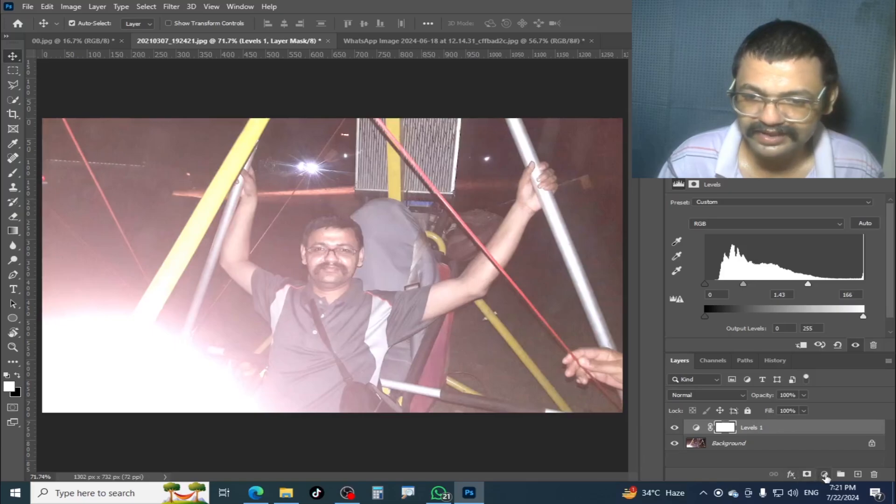
# - Add a Color Balance adjustment layer with midtones at +47 cyan-red, -36 magenta-green and -78 yellow-blue
pyautogui.click(825, 475)
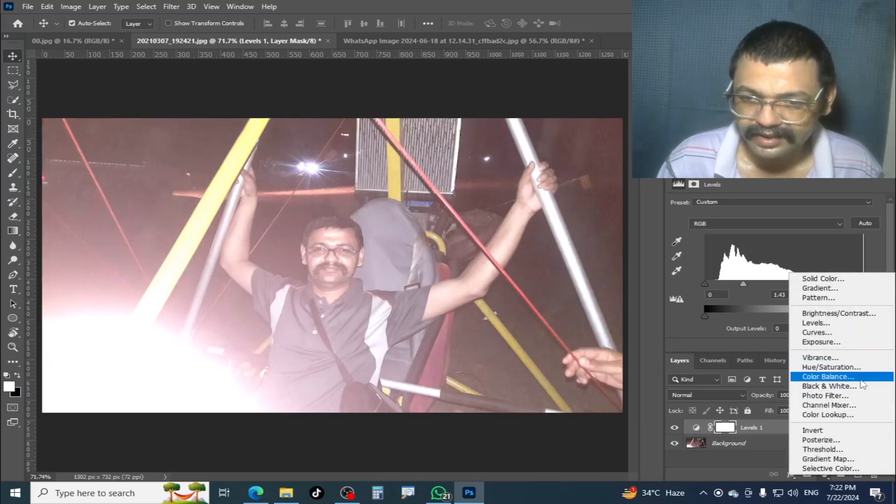
pyautogui.click(829, 377)
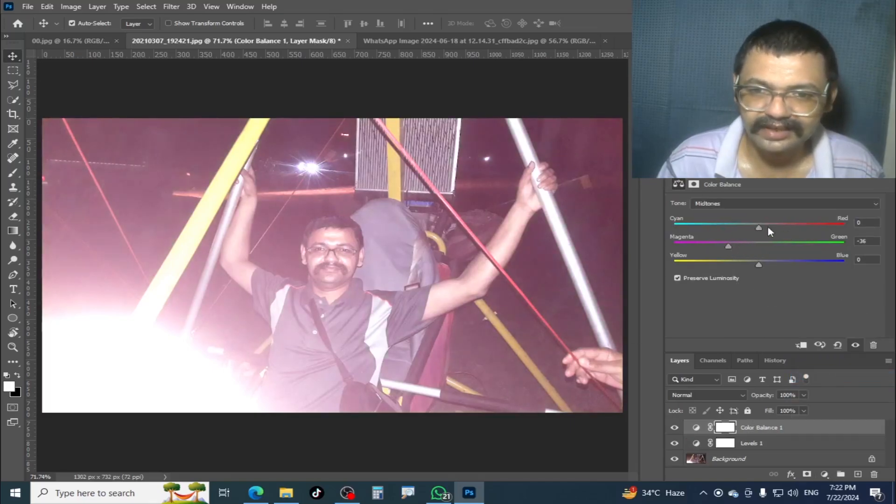
pyautogui.moveTo(778, 227); pyautogui.dragTo(798, 228)
pyautogui.moveTo(759, 264); pyautogui.dragTo(695, 283)
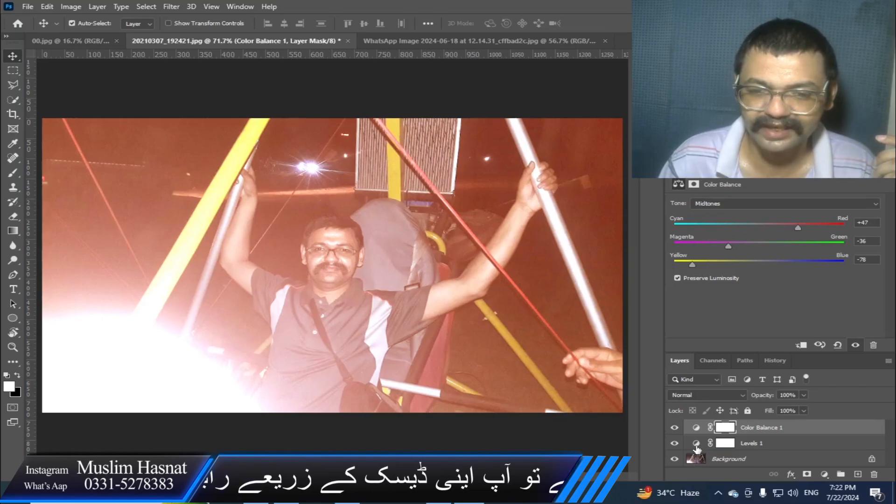
# - Set the Levels 1 adjustment layer's input levels to 62 for black, 0.72 for midtones and 255 for white
pyautogui.click(697, 445)
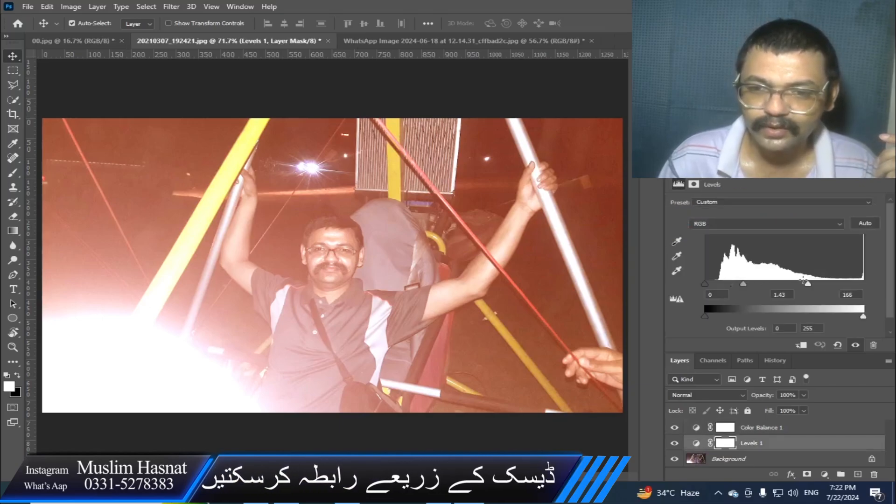
pyautogui.moveTo(808, 284); pyautogui.dragTo(864, 283)
pyautogui.moveTo(765, 283); pyautogui.dragTo(802, 285)
pyautogui.moveTo(703, 284); pyautogui.dragTo(743, 283)
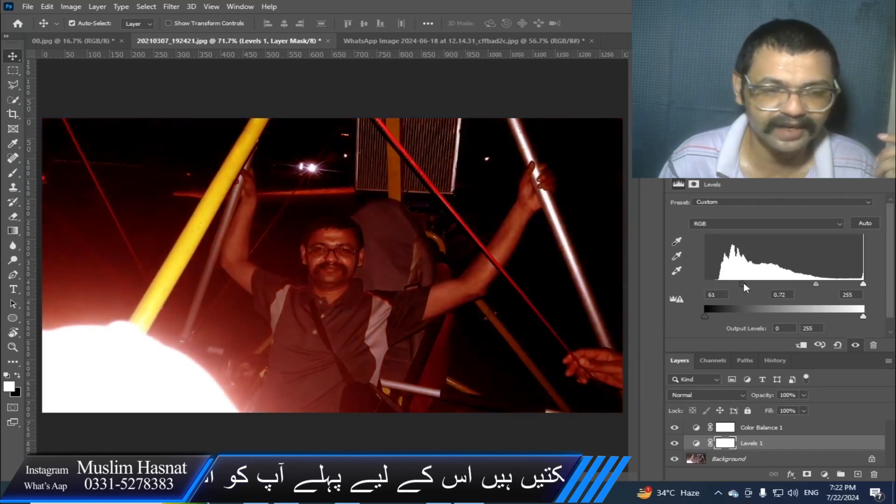
# - Set the Color Balance 1 adjustment layer's midtones to -50 cyan-red, +33 magenta-green and +20 yellow-blue
pyautogui.click(698, 429)
pyautogui.moveTo(701, 264); pyautogui.dragTo(775, 264)
pyautogui.moveTo(798, 228); pyautogui.dragTo(786, 249)
# - Add an Exposure adjustment layer above Color Balance 1 with exposure +1.15, offset -0.1534 and gamma correction 0.66
pyautogui.click(825, 474)
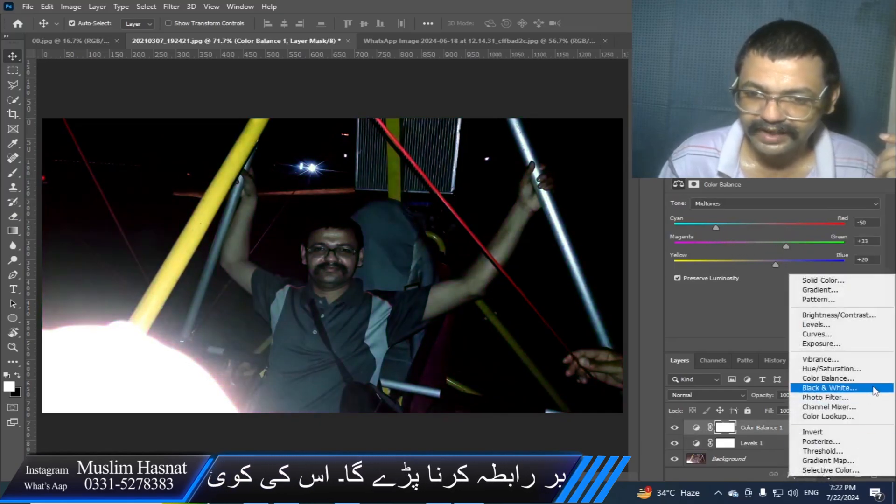
pyautogui.click(873, 344)
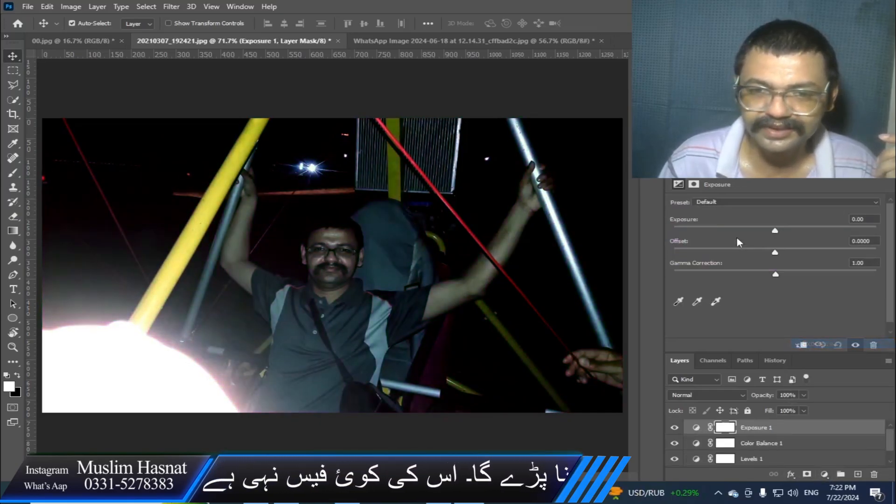
pyautogui.moveTo(775, 230); pyautogui.dragTo(810, 276)
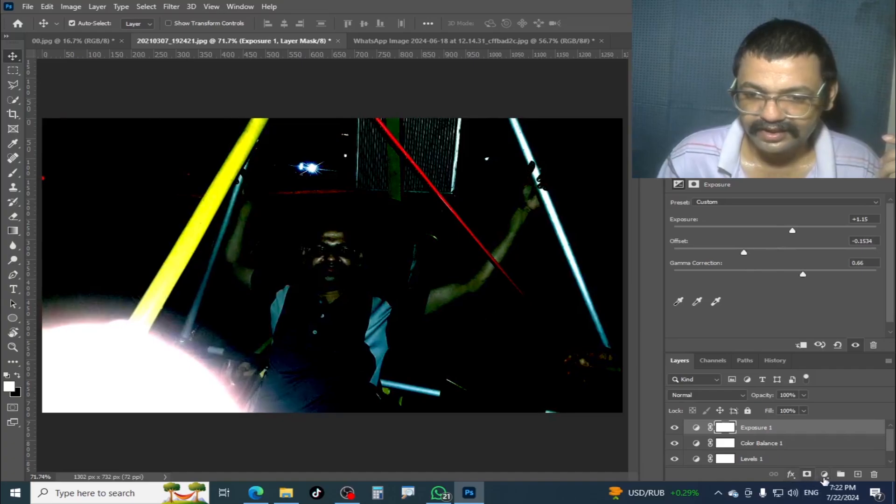
# - Add a Curves adjustment layer above Exposure 1 and shape its RGB curve into an S with lowered shadows and raised highlights
pyautogui.click(824, 475)
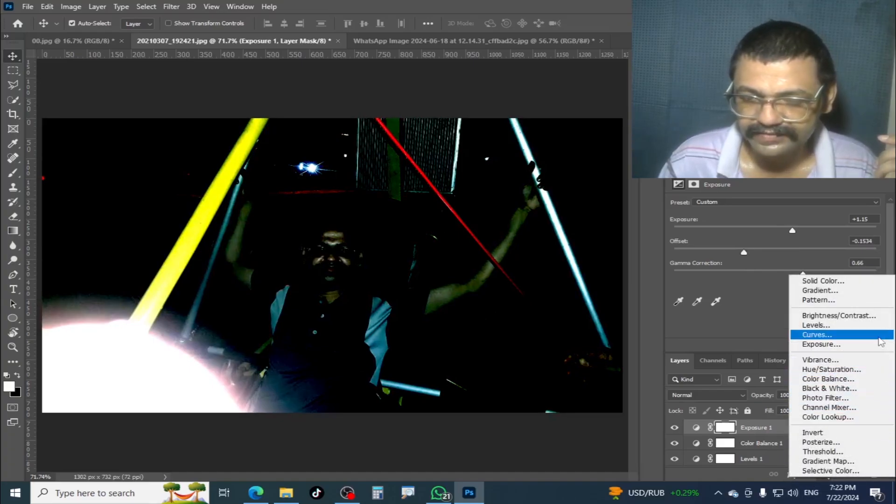
pyautogui.click(881, 342)
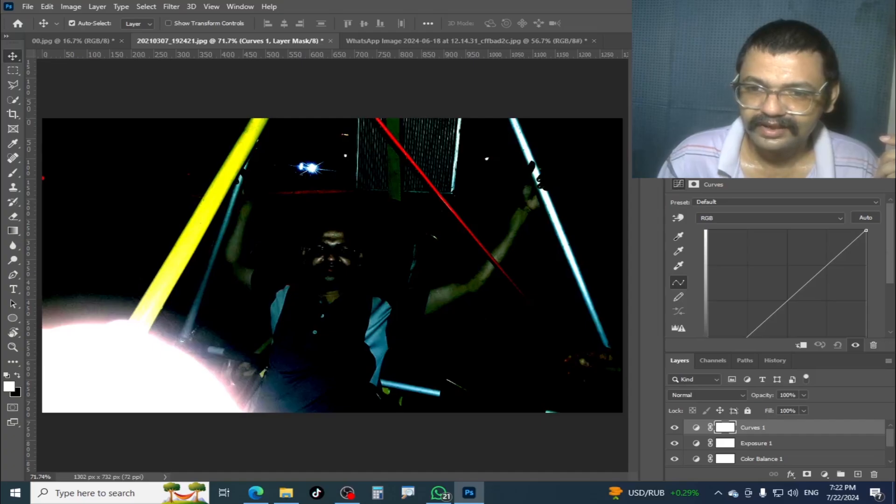
pyautogui.click(764, 320)
pyautogui.moveTo(824, 278); pyautogui.dragTo(819, 269)
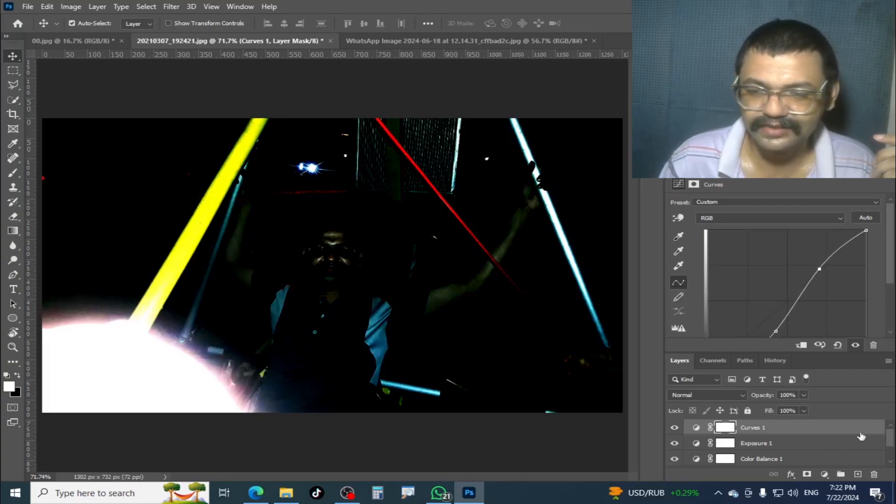
# - Bring all the layers into view and compare the photo with the Curves 1 and Exposure 1 layers hidden and shown again
pyautogui.moveTo(891, 443); pyautogui.dragTo(890, 451)
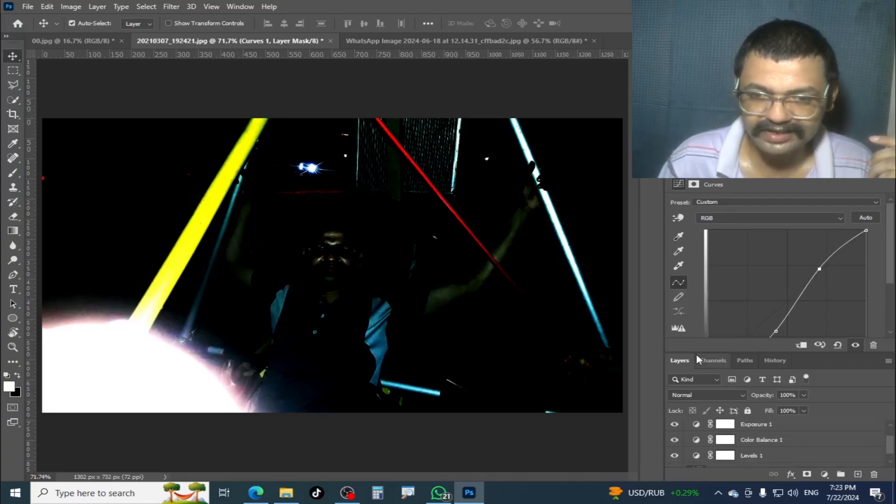
pyautogui.moveTo(696, 353); pyautogui.dragTo(696, 267)
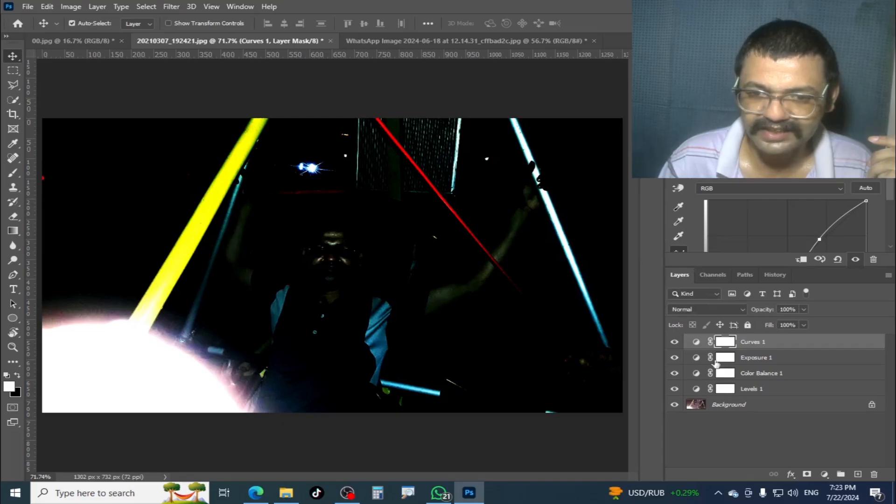
pyautogui.click(674, 342)
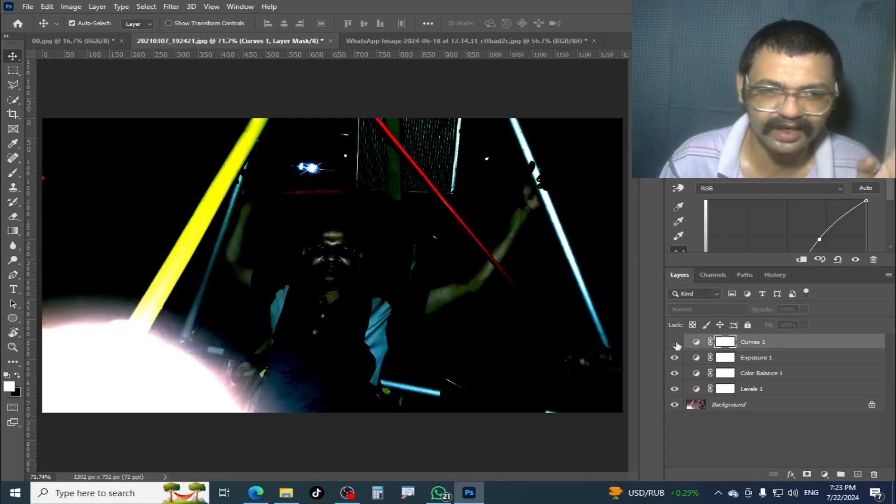
pyautogui.click(674, 359)
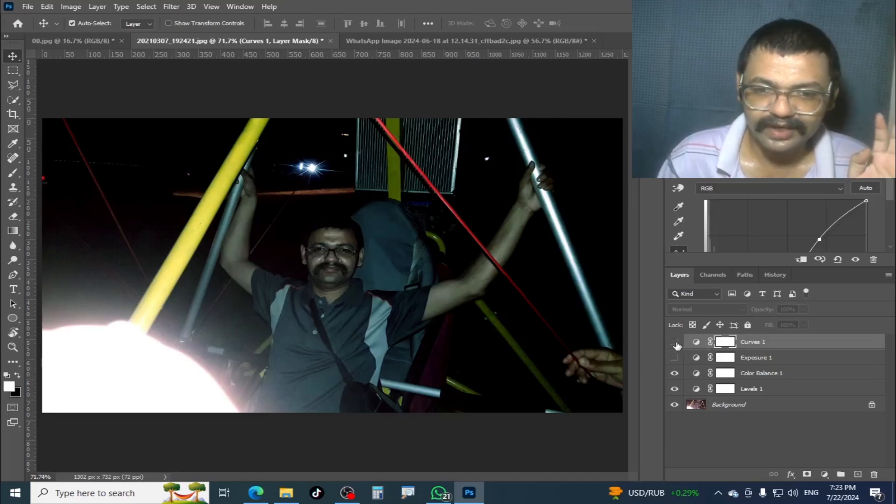
pyautogui.click(675, 343)
pyautogui.click(675, 358)
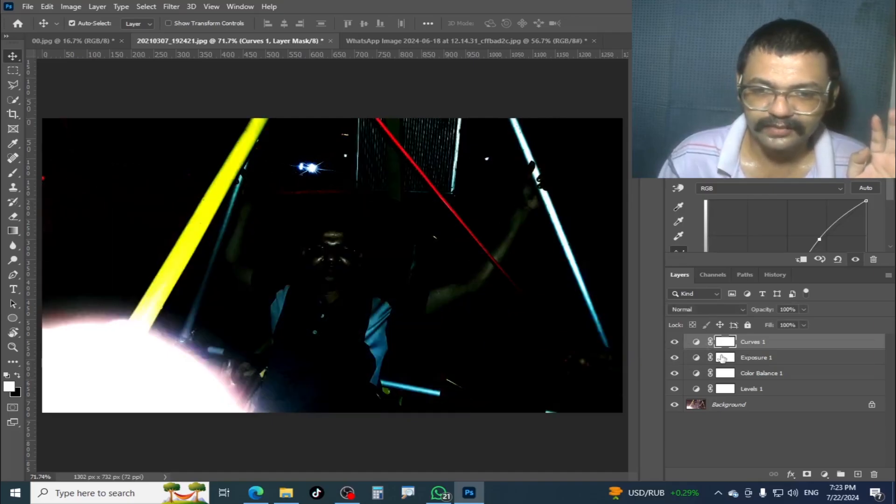
# - Reset the Exposure 1 and Color Balance 1 adjustment layers to their default values
pyautogui.click(696, 359)
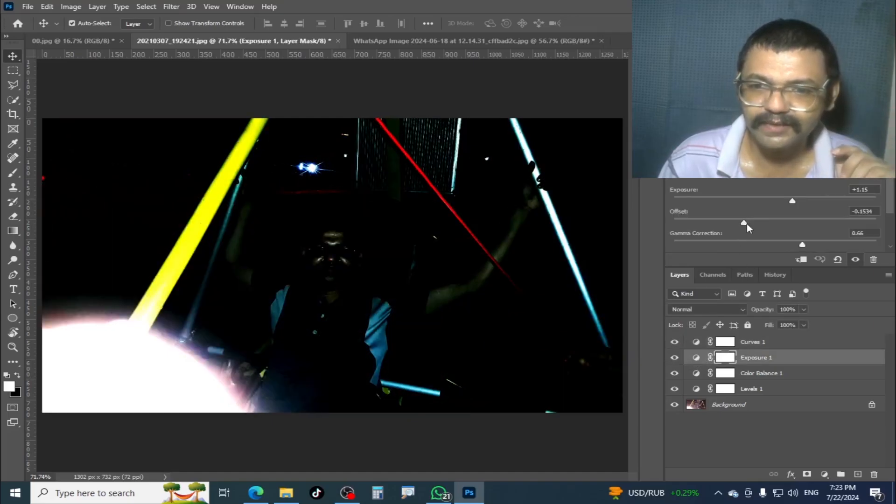
pyautogui.click(838, 260)
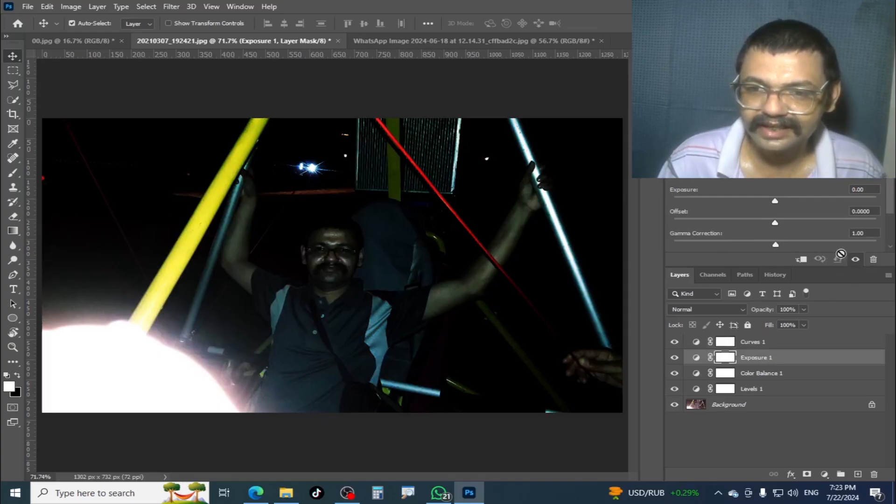
pyautogui.click(729, 345)
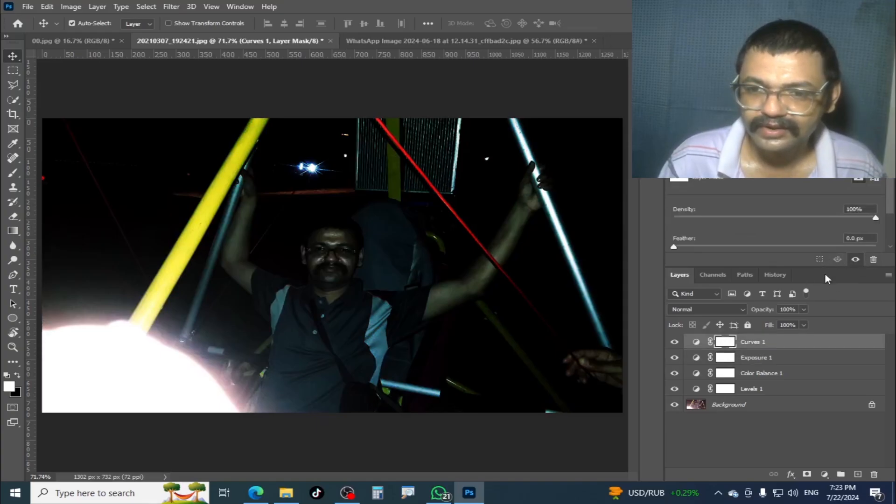
pyautogui.click(761, 373)
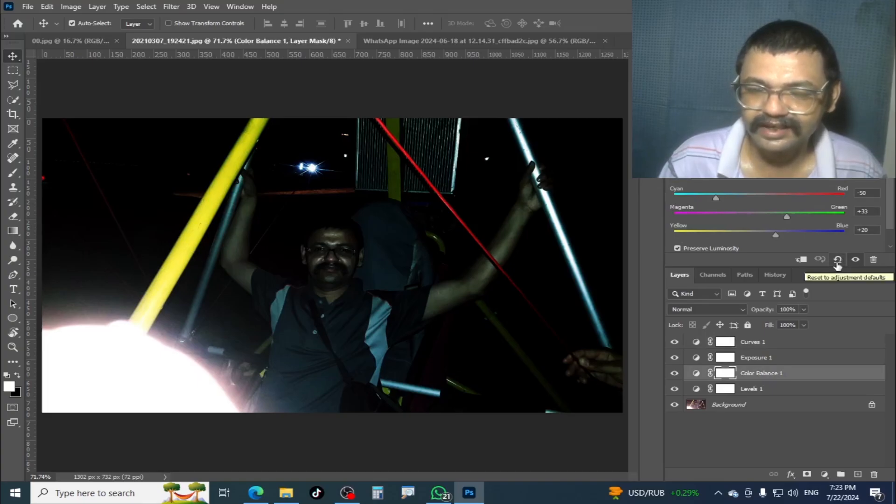
pyautogui.click(839, 264)
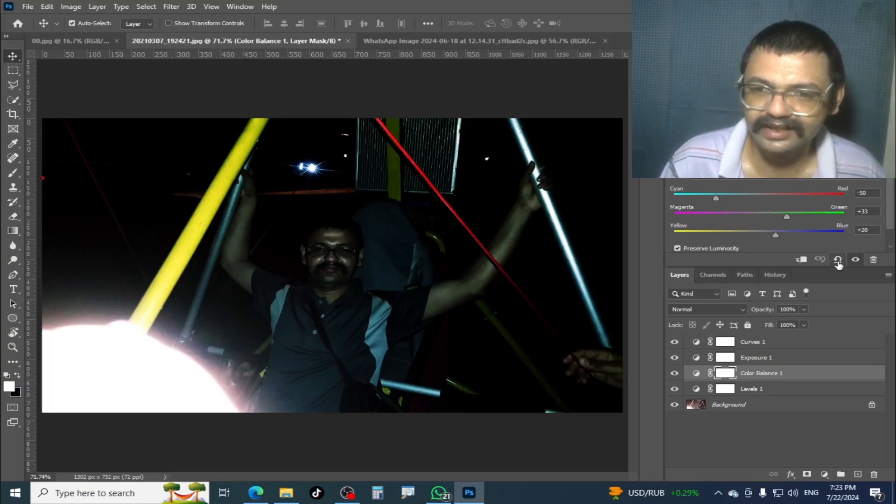
# - Reset the Levels 1 adjustment layer to its default values
pyautogui.click(726, 390)
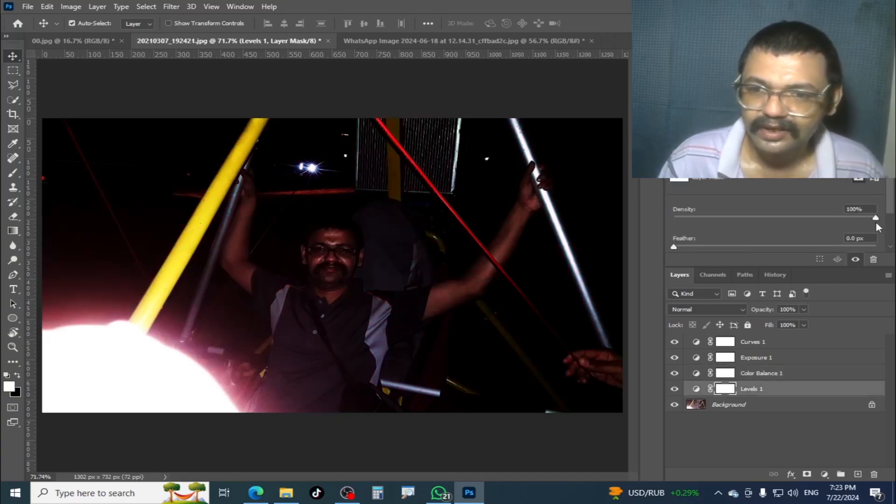
pyautogui.moveTo(892, 208); pyautogui.dragTo(893, 250)
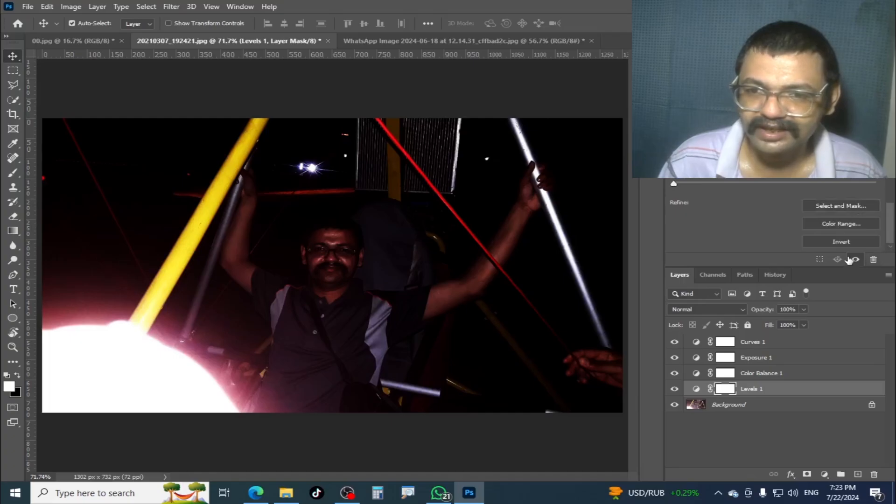
pyautogui.click(694, 390)
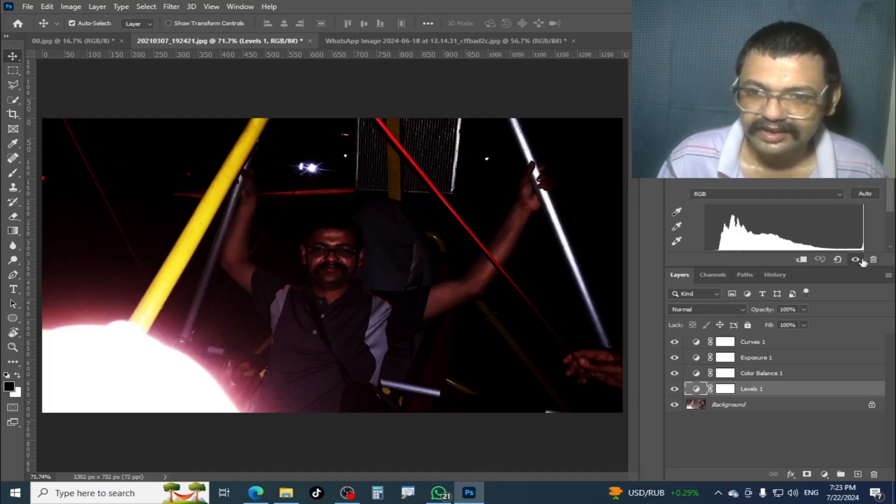
pyautogui.click(838, 261)
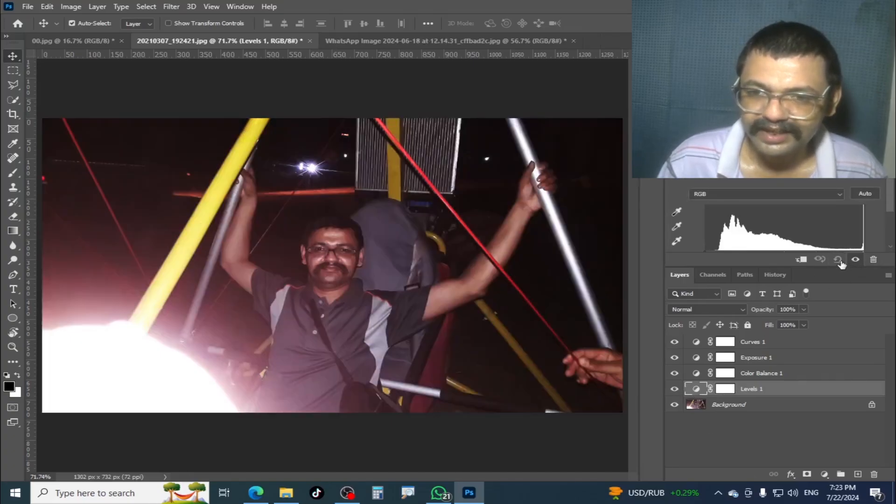
# - Reset the Curves 1 adjustment layer to its default straight curve
pyautogui.click(696, 374)
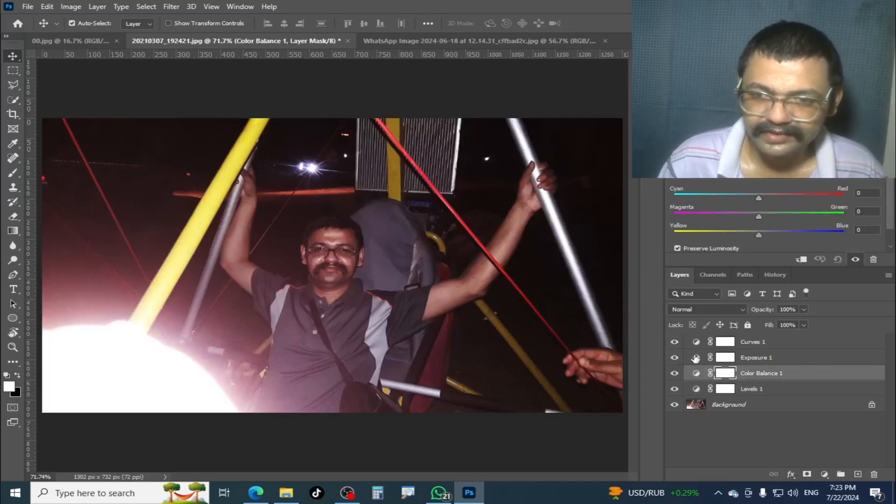
pyautogui.click(696, 359)
pyautogui.click(695, 343)
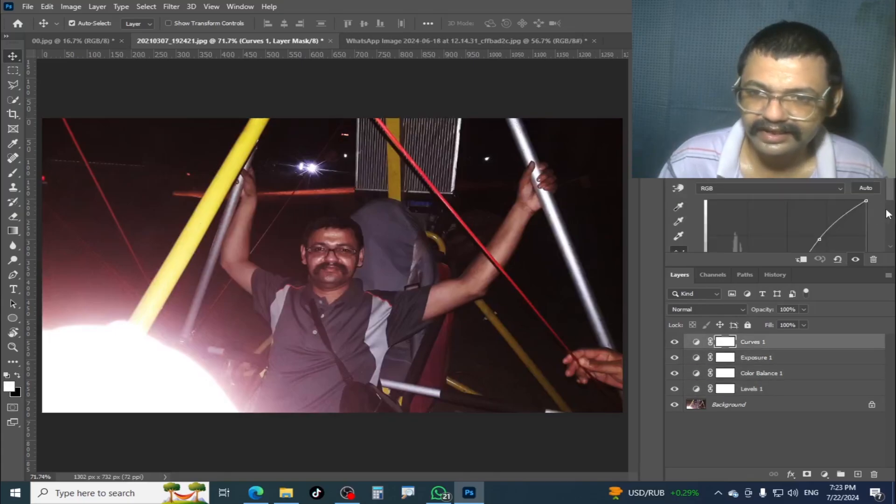
pyautogui.click(838, 258)
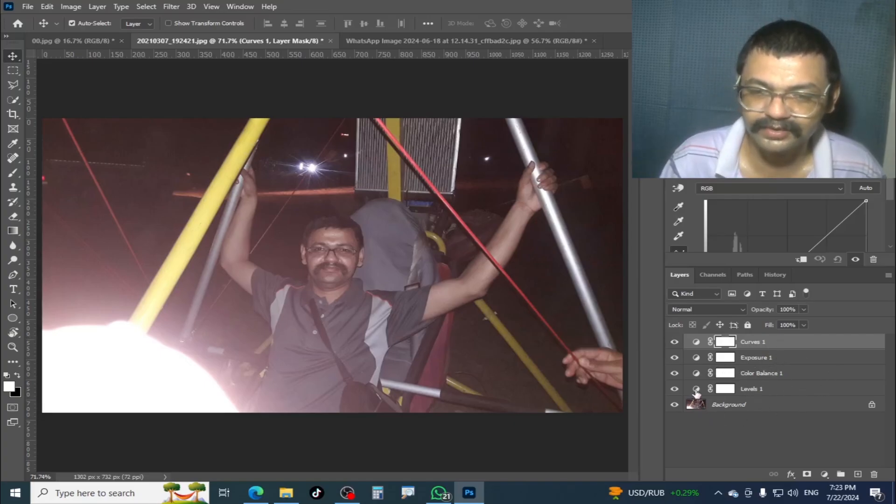
# - Set Exposure 1 to +0.45 with offset -0.0429 and gamma 0.88, and Color Balance 1 midtones to -9 cyan-red and +11 yellow-blue
pyautogui.click(724, 358)
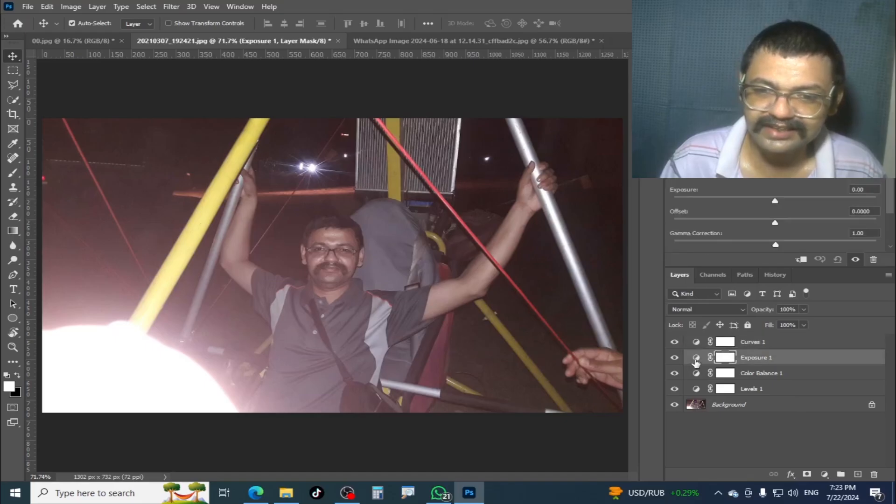
pyautogui.moveTo(775, 201); pyautogui.dragTo(785, 245)
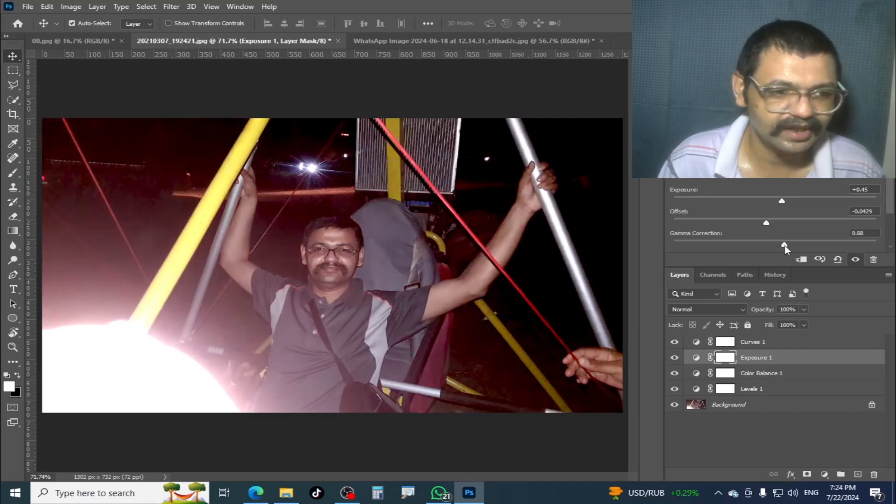
pyautogui.hotkey('alt', '[')
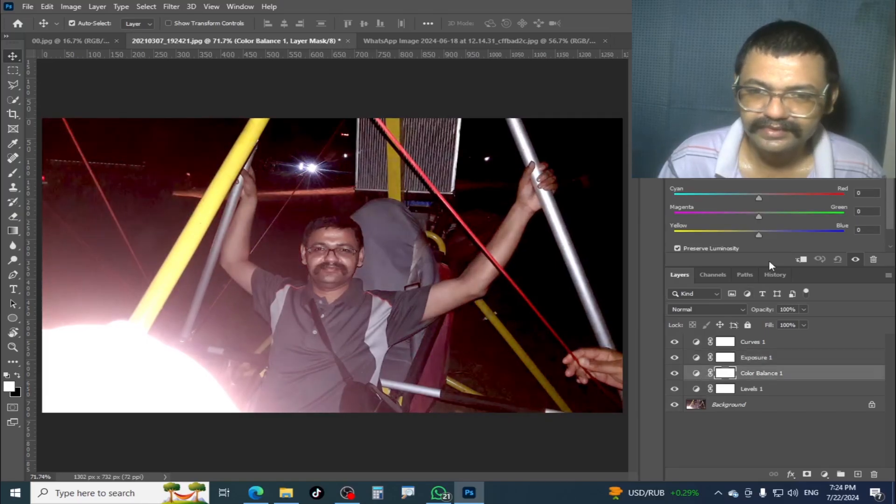
pyautogui.moveTo(758, 235); pyautogui.dragTo(767, 235)
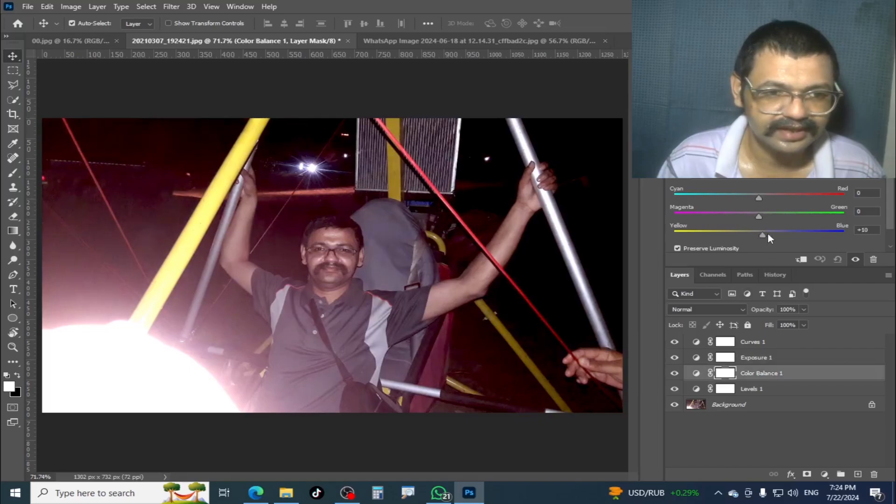
pyautogui.moveTo(758, 198); pyautogui.dragTo(752, 198)
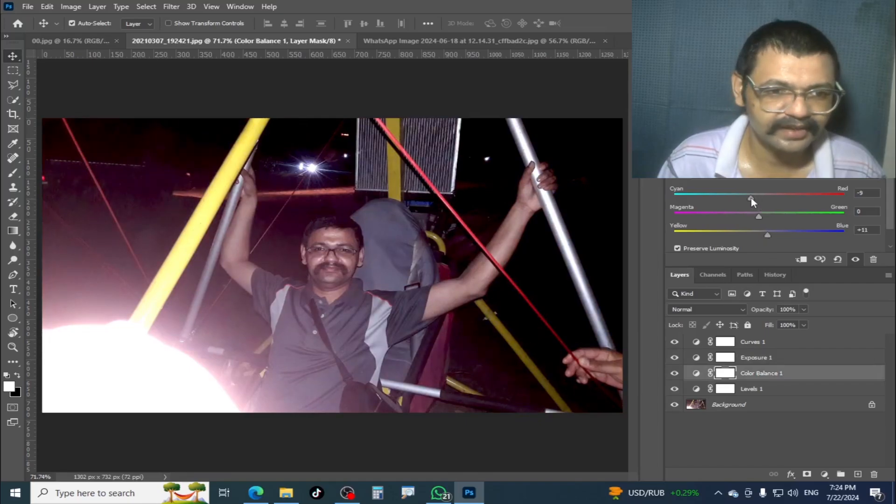
# - Shape the Curves 1 layer's RGB curve into a mild S with slightly lower shadows and slightly raised highlights
pyautogui.click(704, 345)
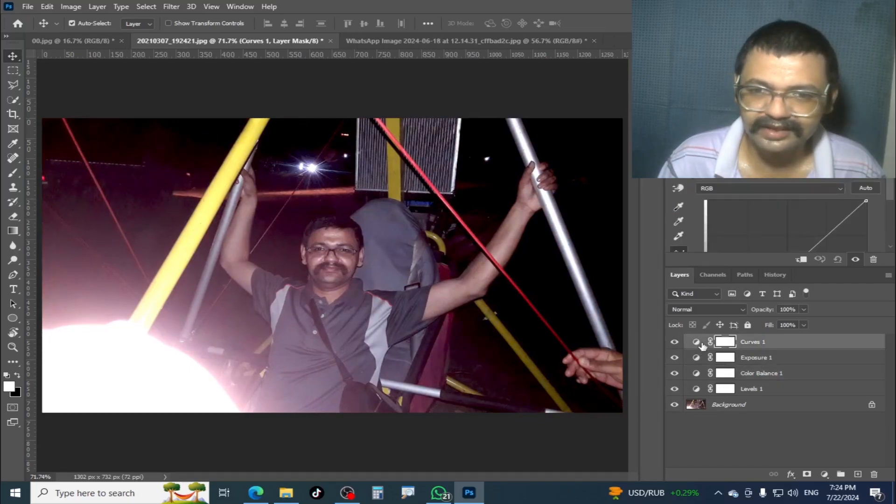
pyautogui.scroll(-2, 892, 237)
pyautogui.moveTo(893, 237); pyautogui.dragTo(892, 240)
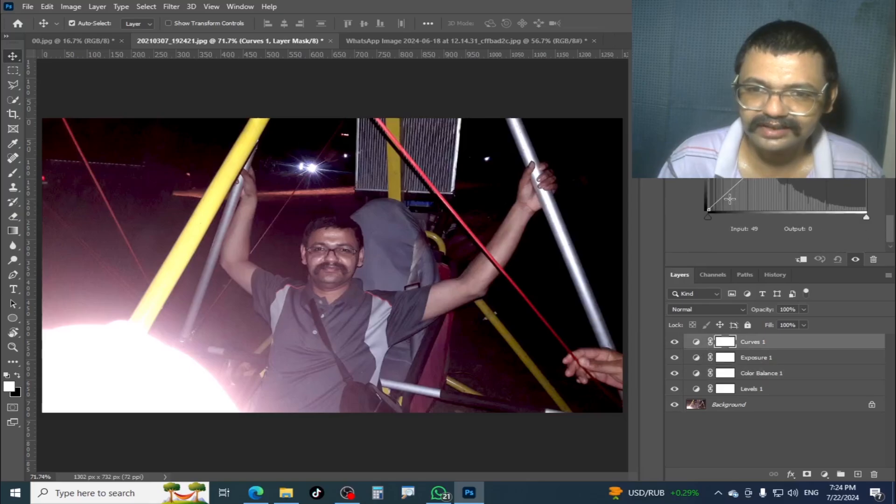
pyautogui.moveTo(729, 195); pyautogui.dragTo(732, 198)
pyautogui.moveTo(892, 234); pyautogui.dragTo(891, 204)
pyautogui.moveTo(835, 205); pyautogui.dragTo(830, 201)
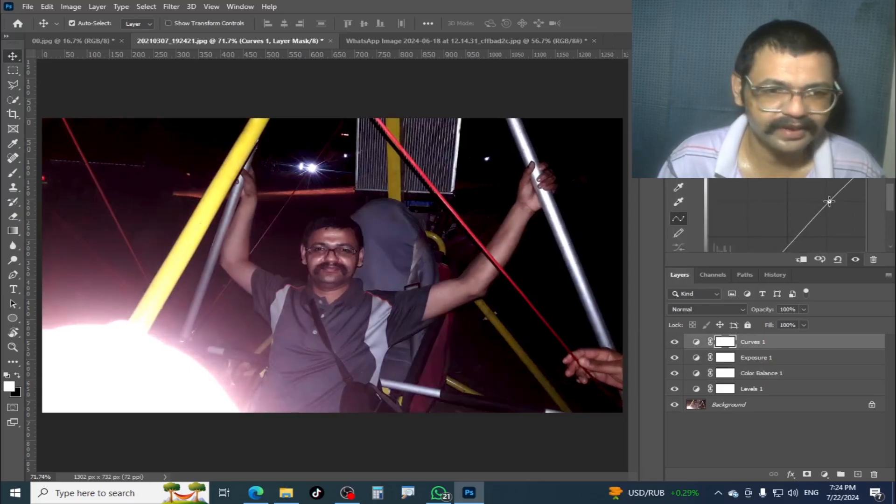
pyautogui.moveTo(891, 204); pyautogui.dragTo(892, 217)
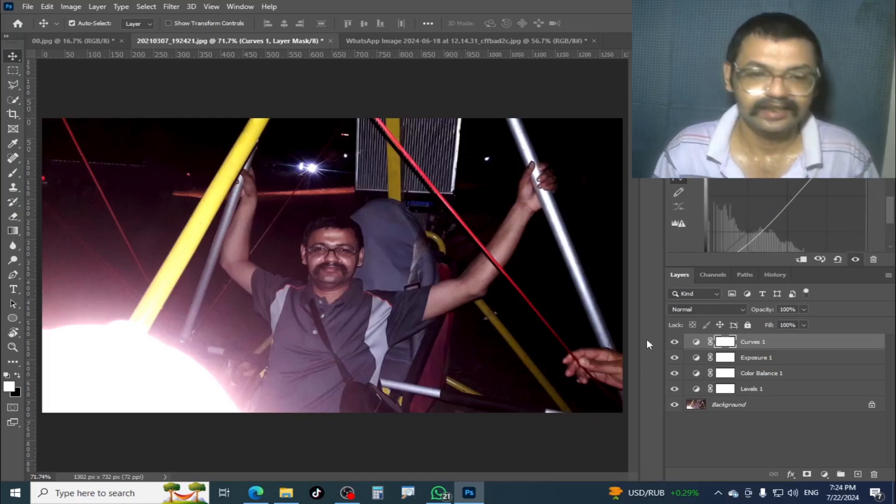